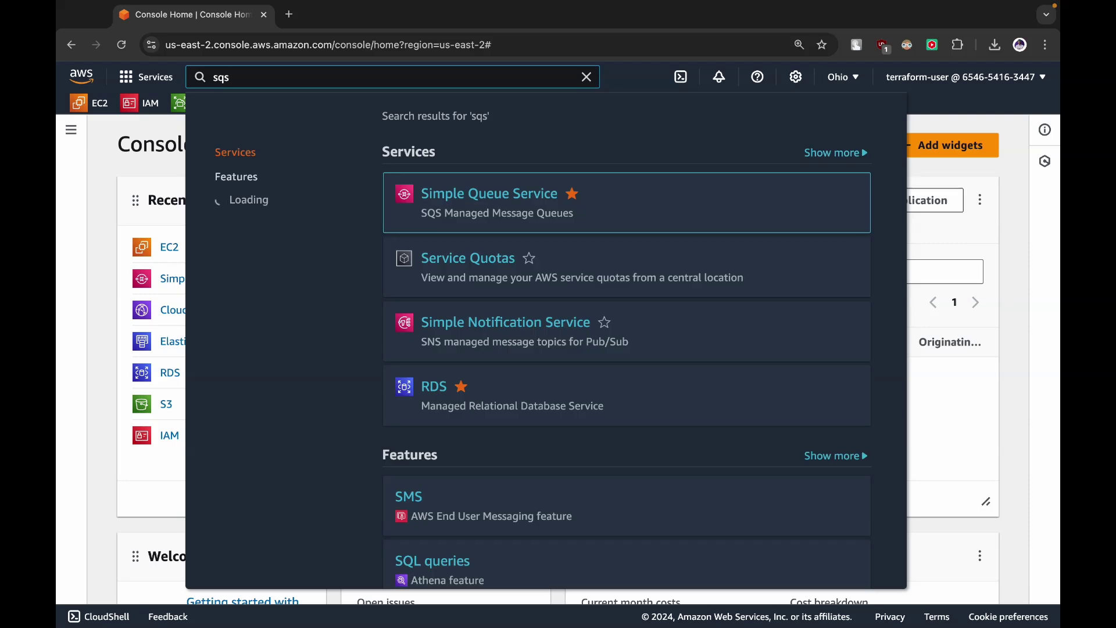
Open Simple Queue Service, start creating a queue and name it queue-demonstration.
click(461, 194)
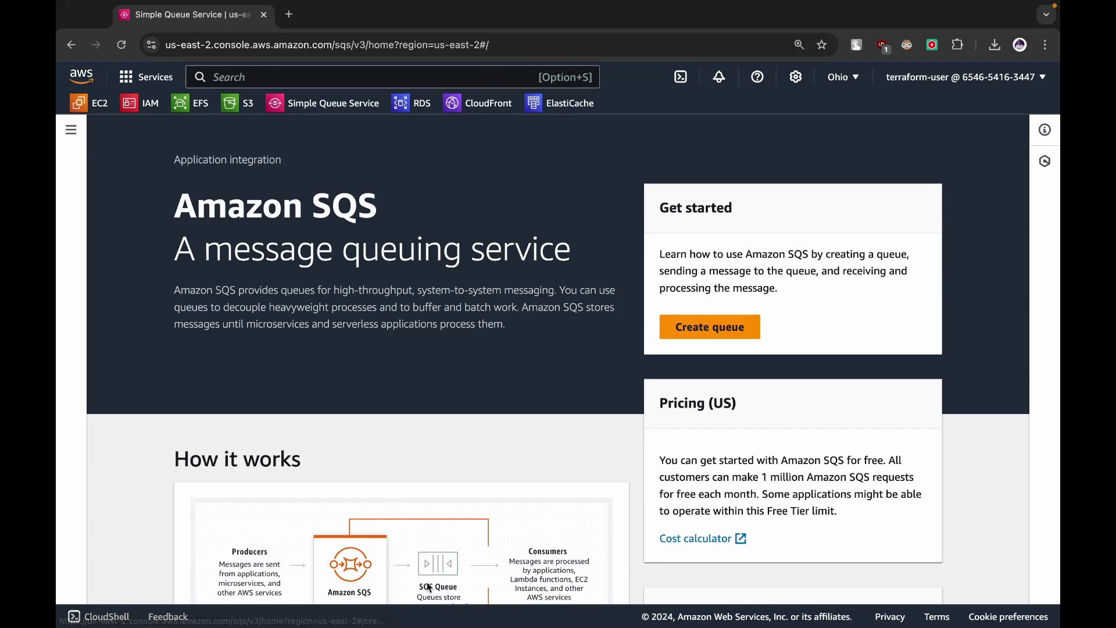
click(721, 334)
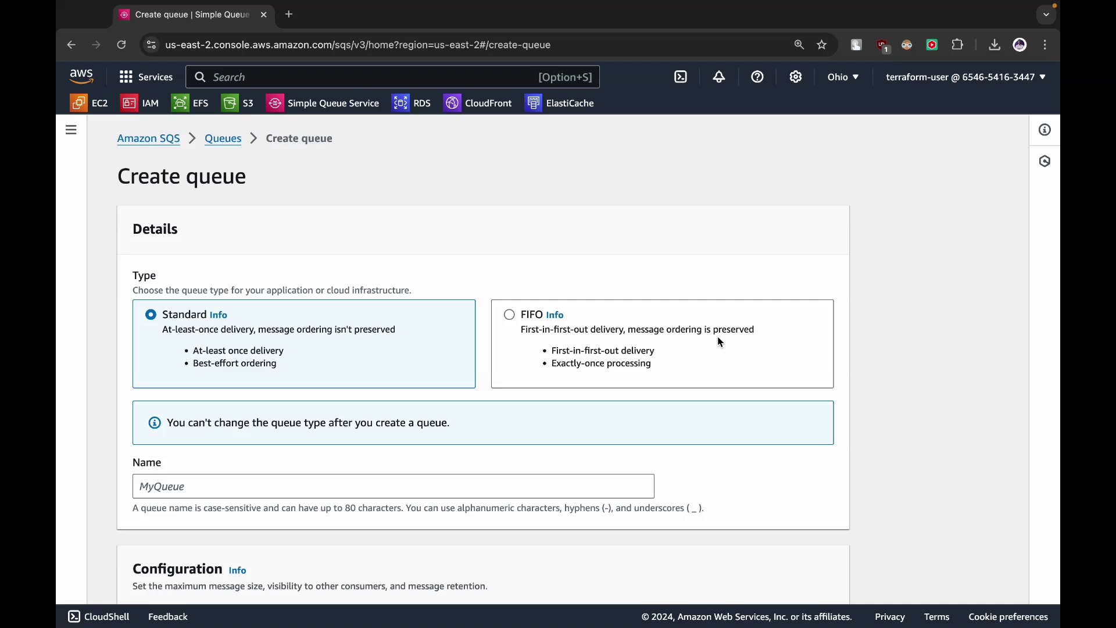
scroll(327, 413, down, 3)
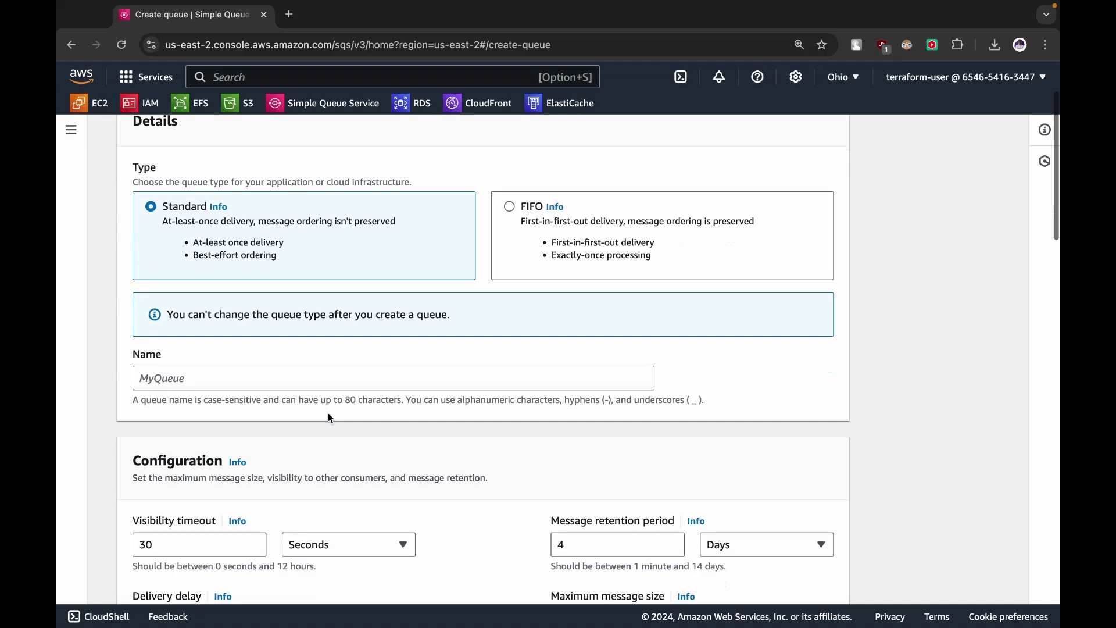
click(243, 370)
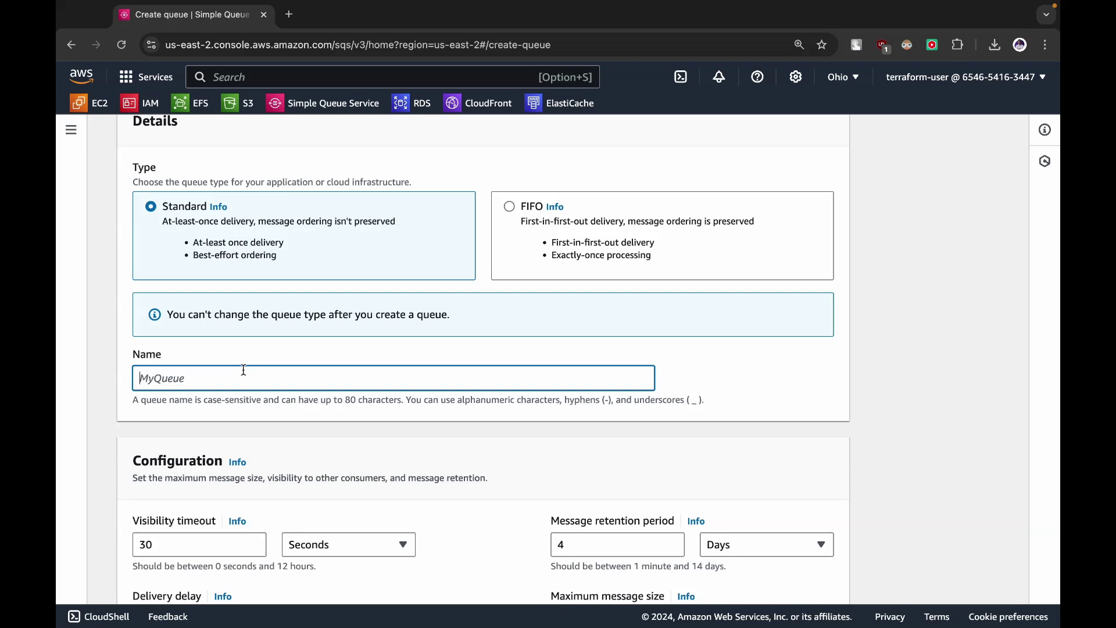
text(queue-demonstration)
Review the new queue's configuration settings, including retention period and delivery delay, and its encryption options.
scroll(245, 362, down, 5)
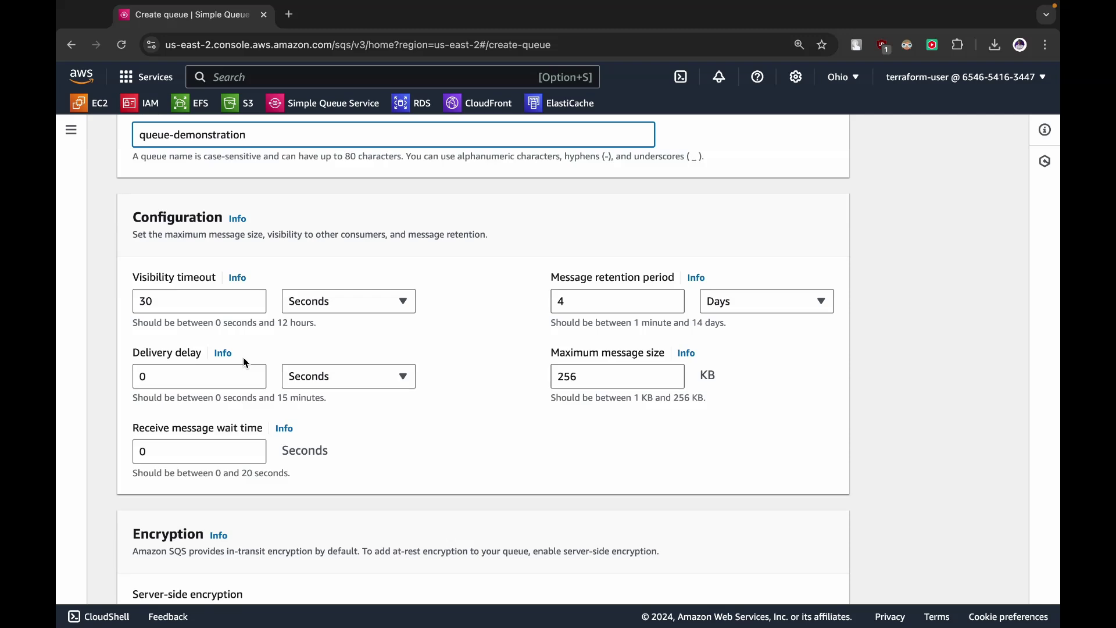
drag(543, 277, 629, 283)
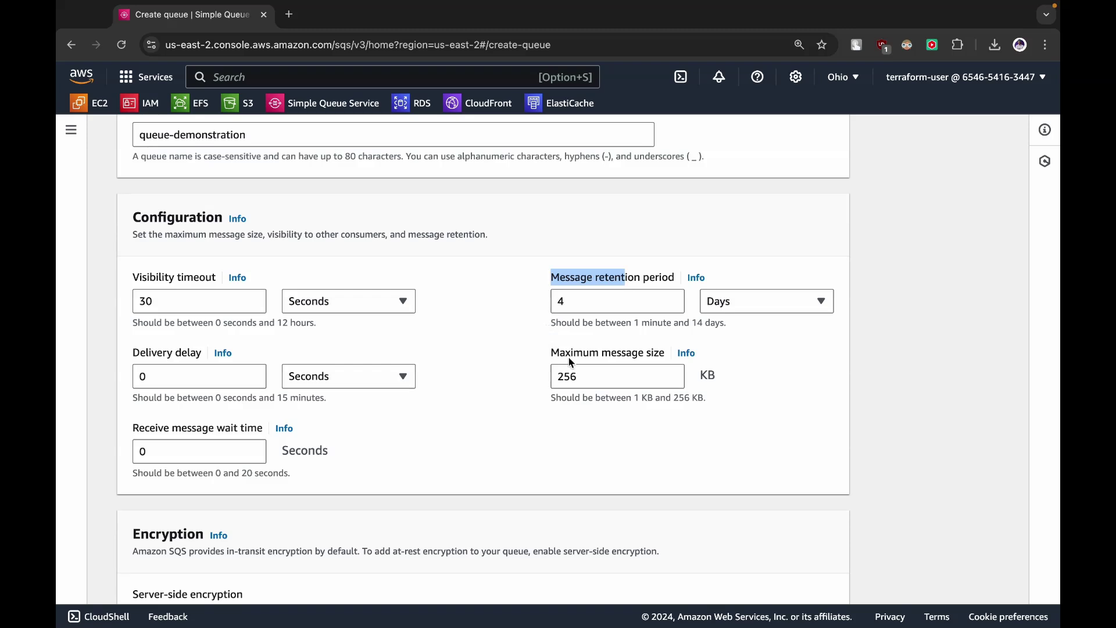
click(150, 373)
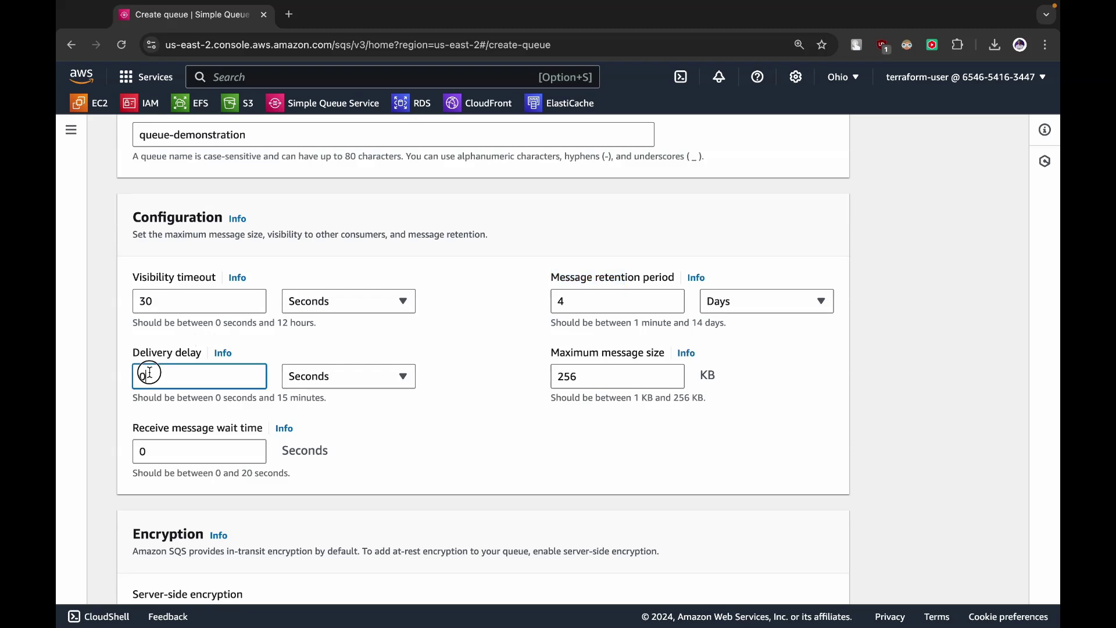
double_click(150, 373)
scroll(150, 372, down, 5)
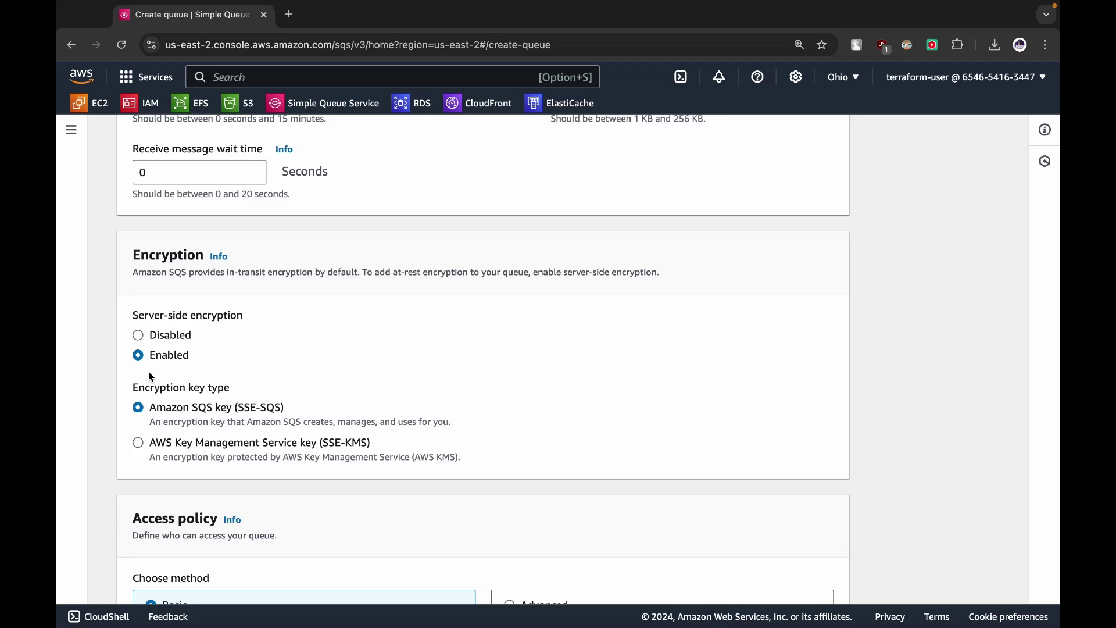
scroll(149, 373, down, 5)
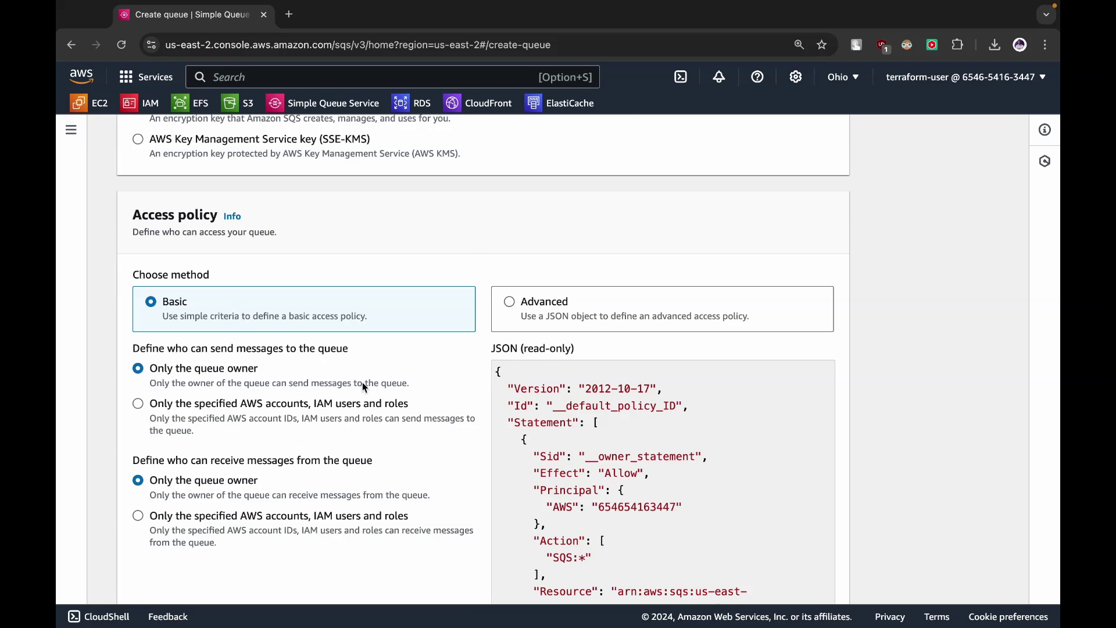
Inspect the queue's access policy JSON under the Advanced method and switch back to Basic.
click(559, 319)
scroll(568, 486, down, 2)
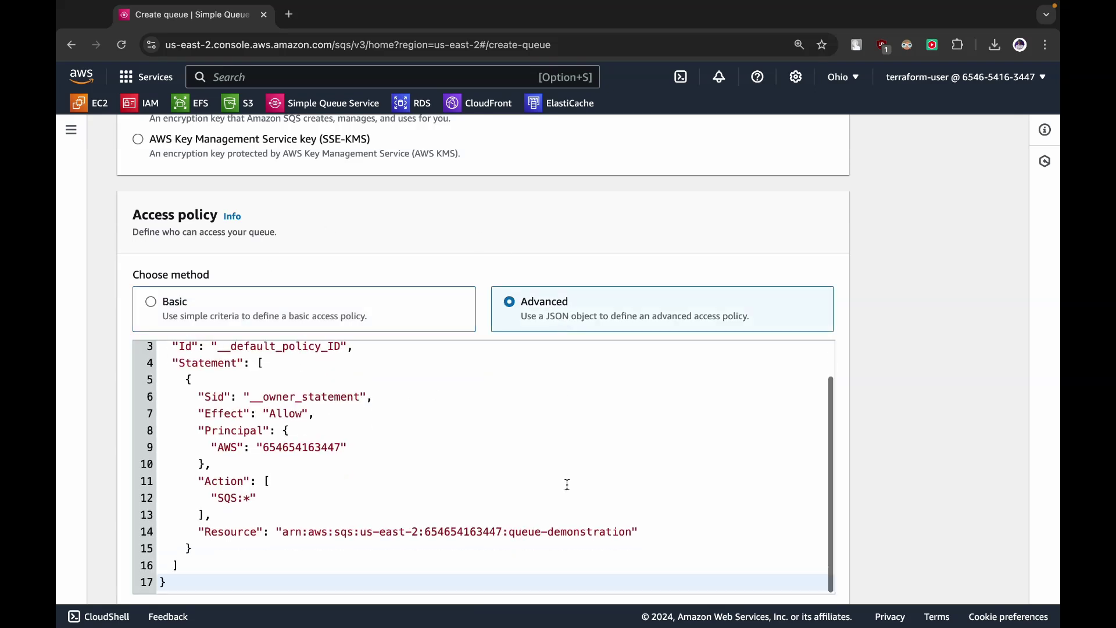
scroll(567, 485, up, 2)
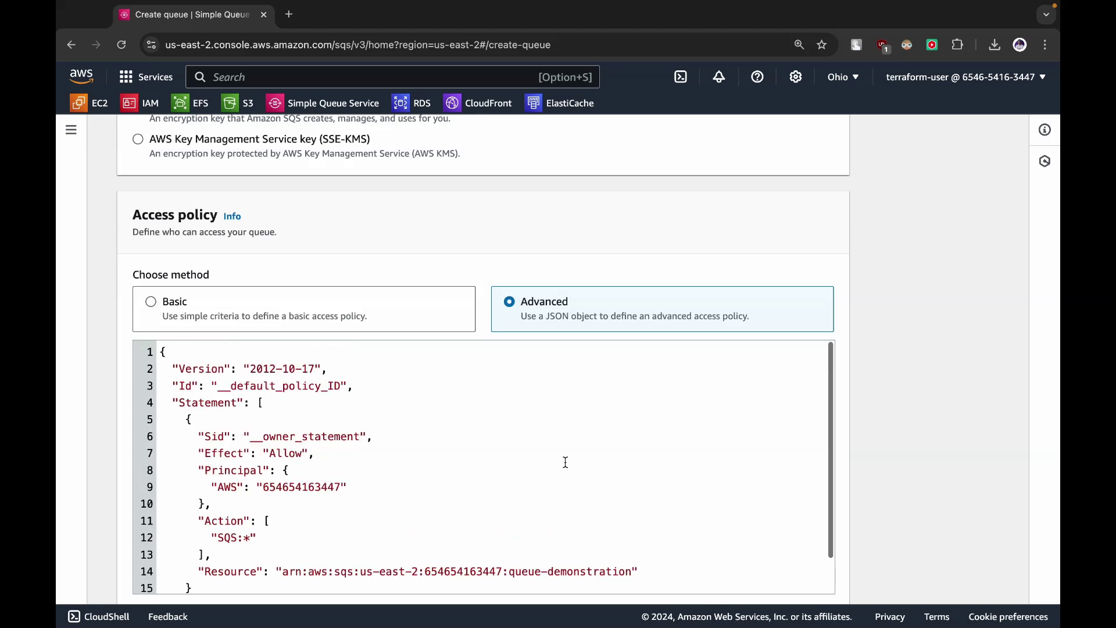
click(335, 316)
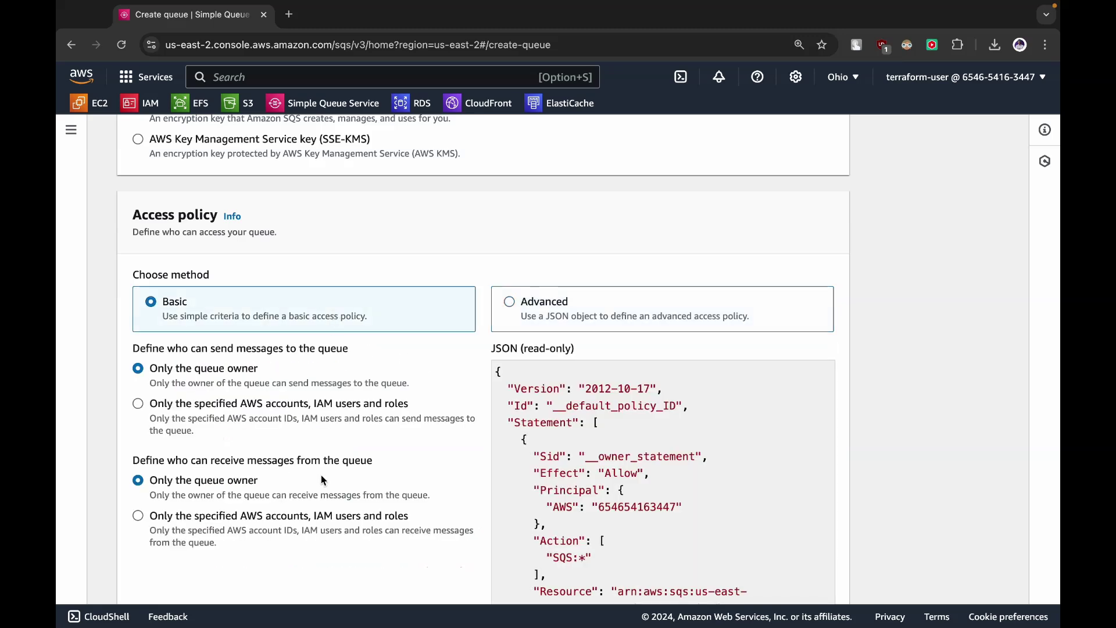
Review the redrive allow policy, dead-letter queue and tag options, and create the queue.
scroll(323, 480, down, 5)
scroll(324, 481, down, 3)
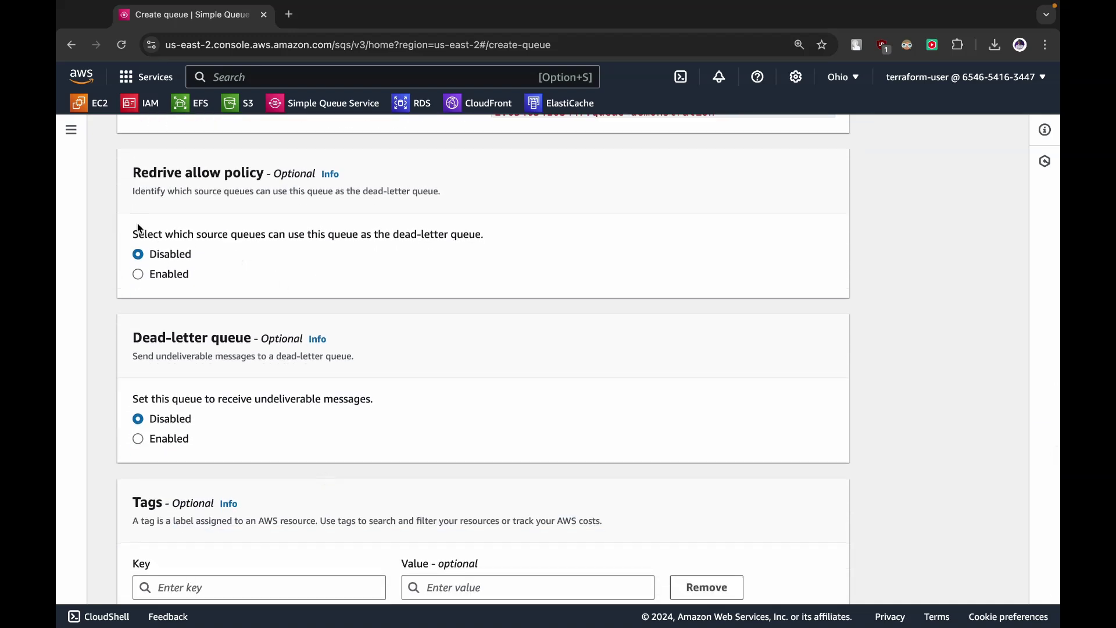
drag(139, 229, 478, 235)
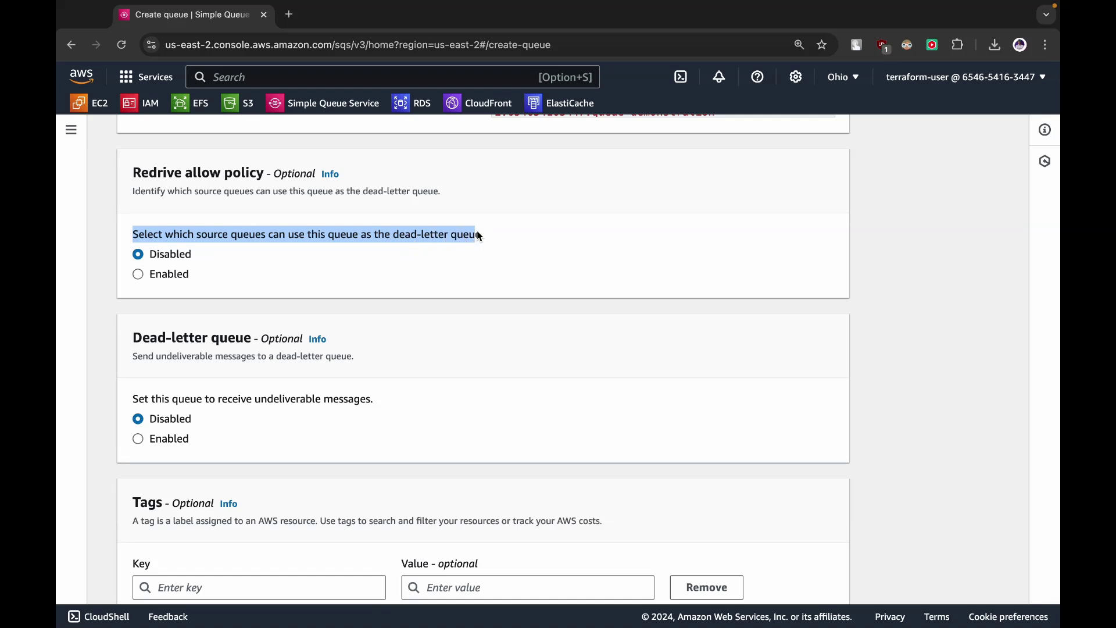
click(479, 235)
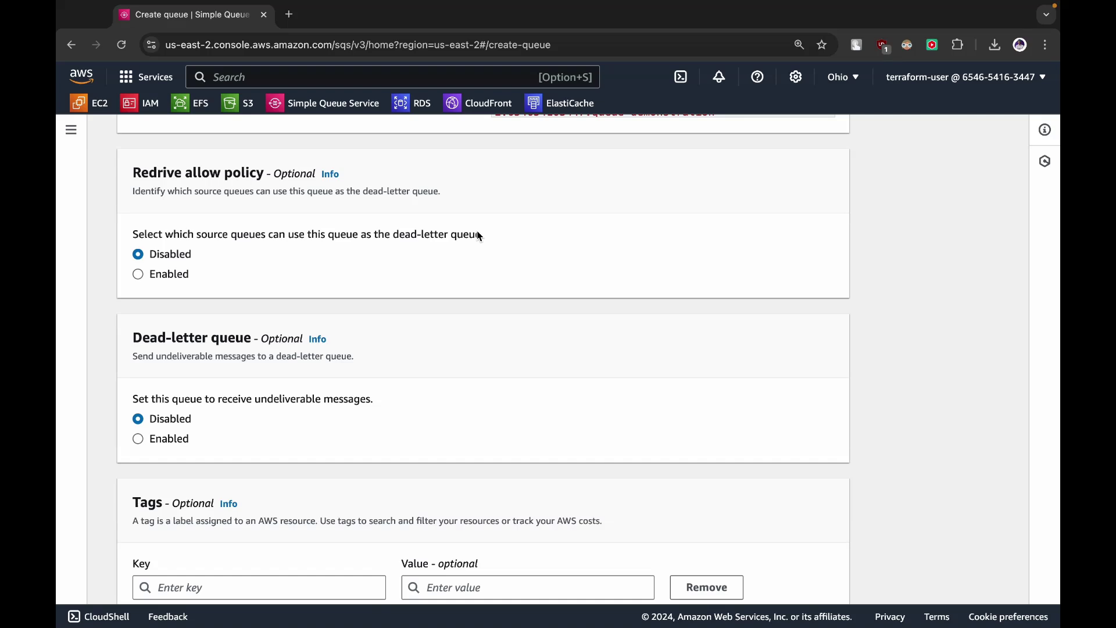
scroll(480, 235, down, 1)
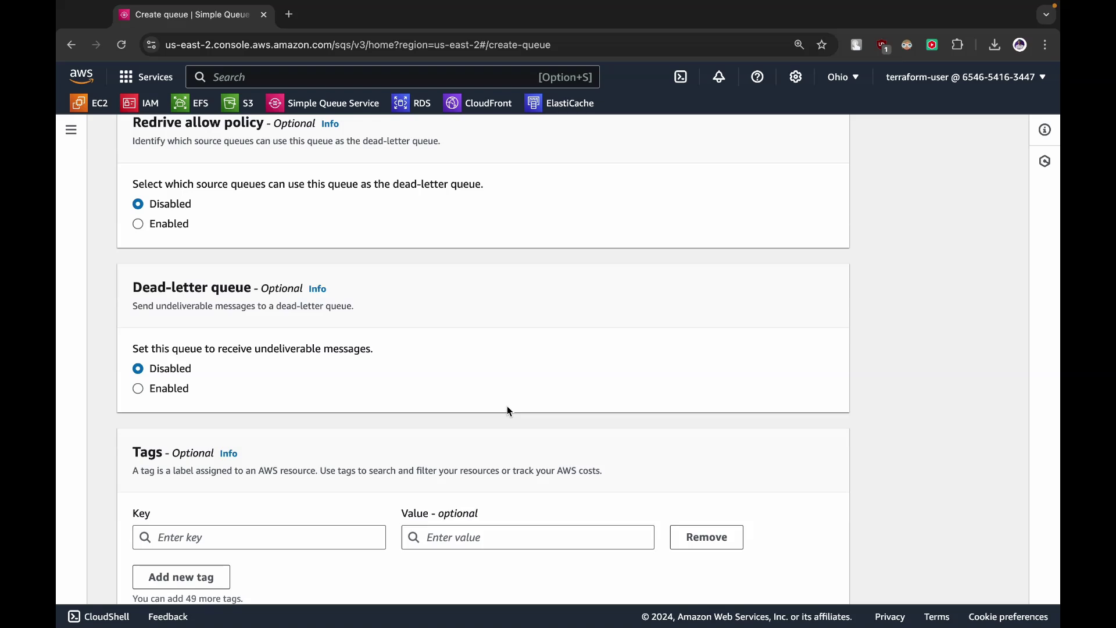
scroll(507, 405, down, 2)
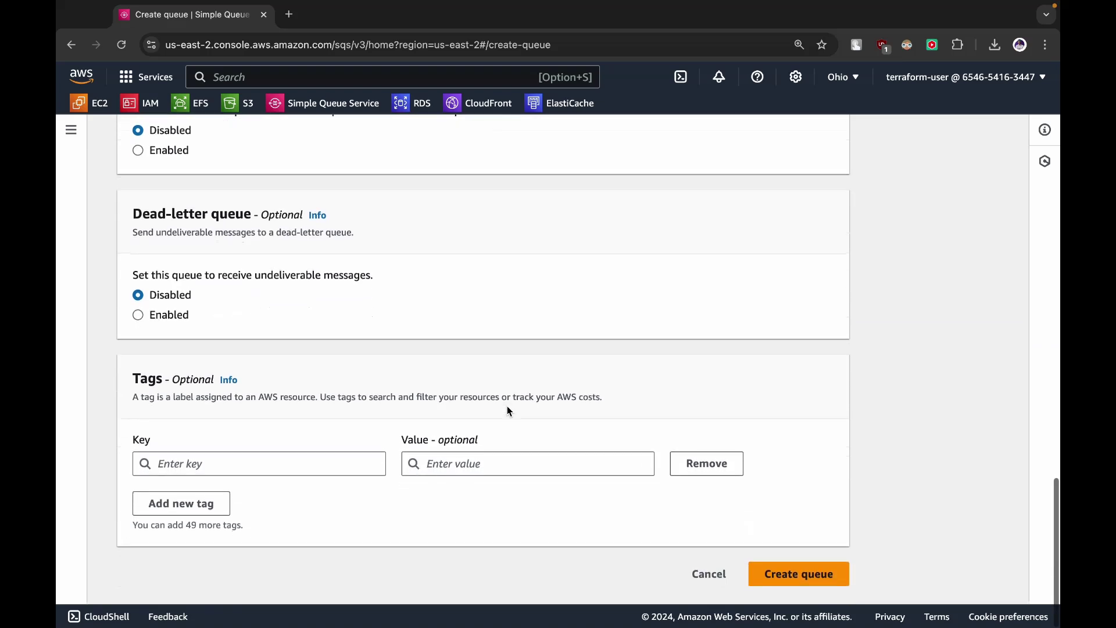
click(787, 575)
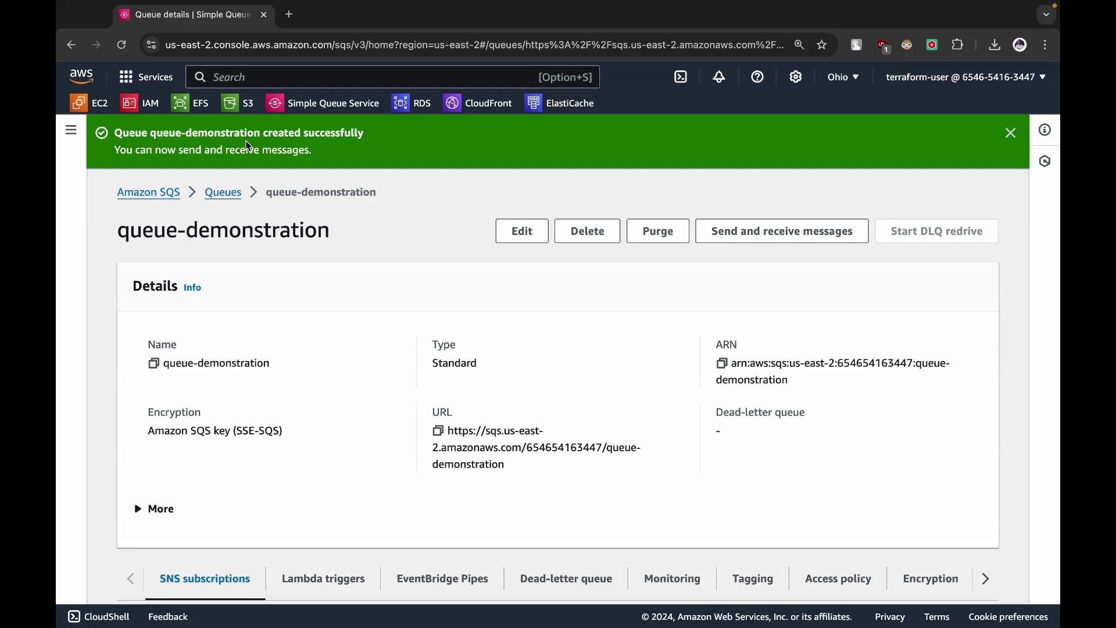
Go to the list of queues and open the details of queue-demonstration.
click(230, 195)
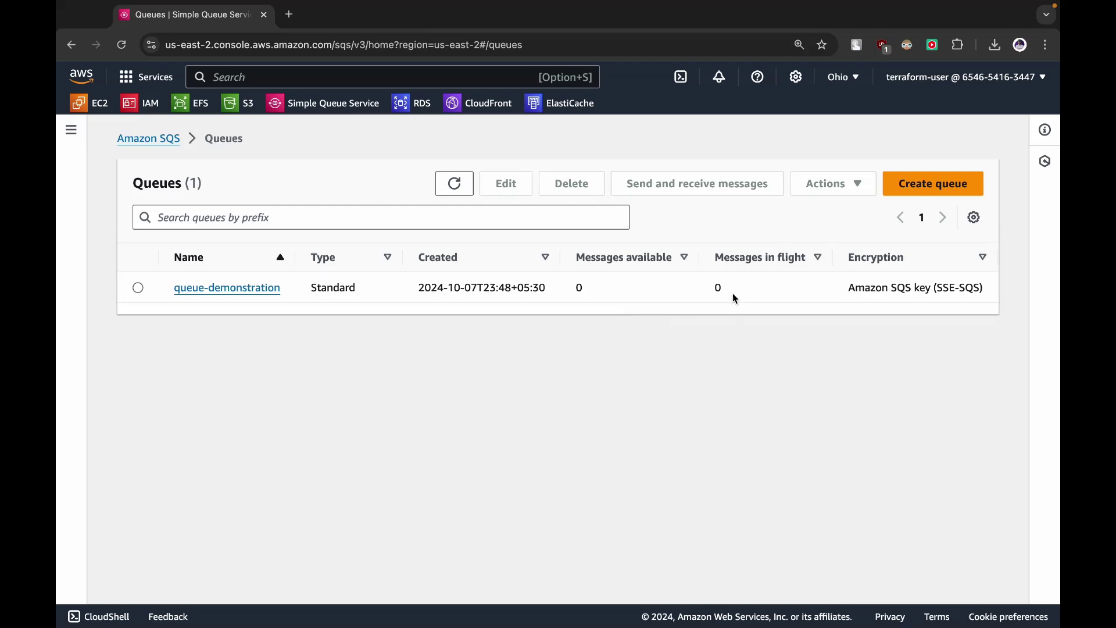
click(240, 288)
scroll(379, 400, down, 1)
scroll(381, 401, up, 1)
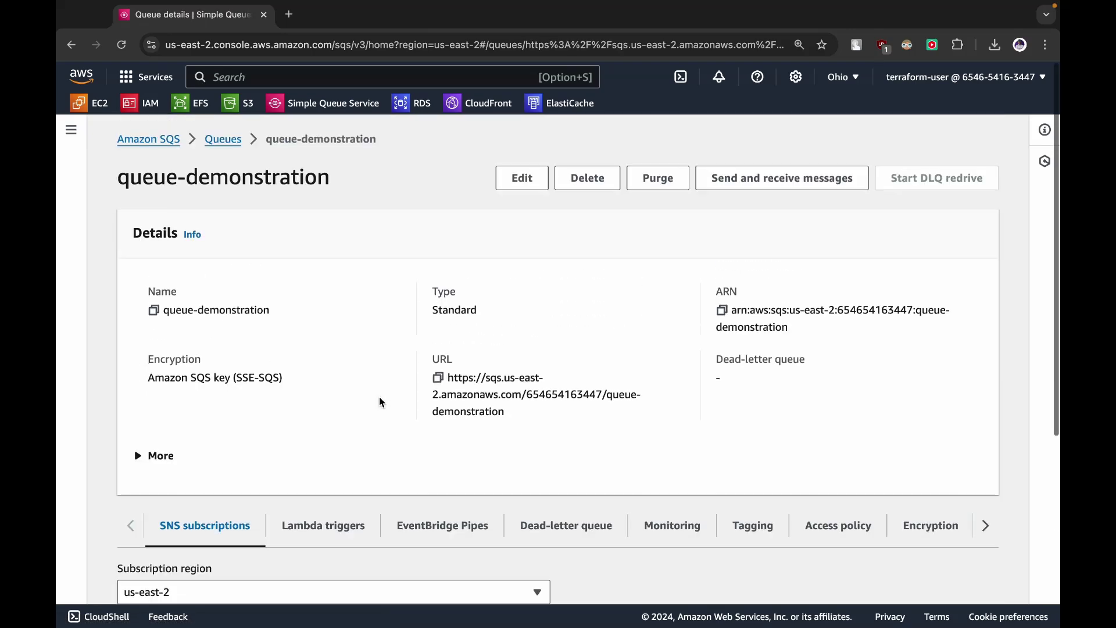
Send a message with the body "Hello this queue works!!" to queue-demonstration.
click(743, 189)
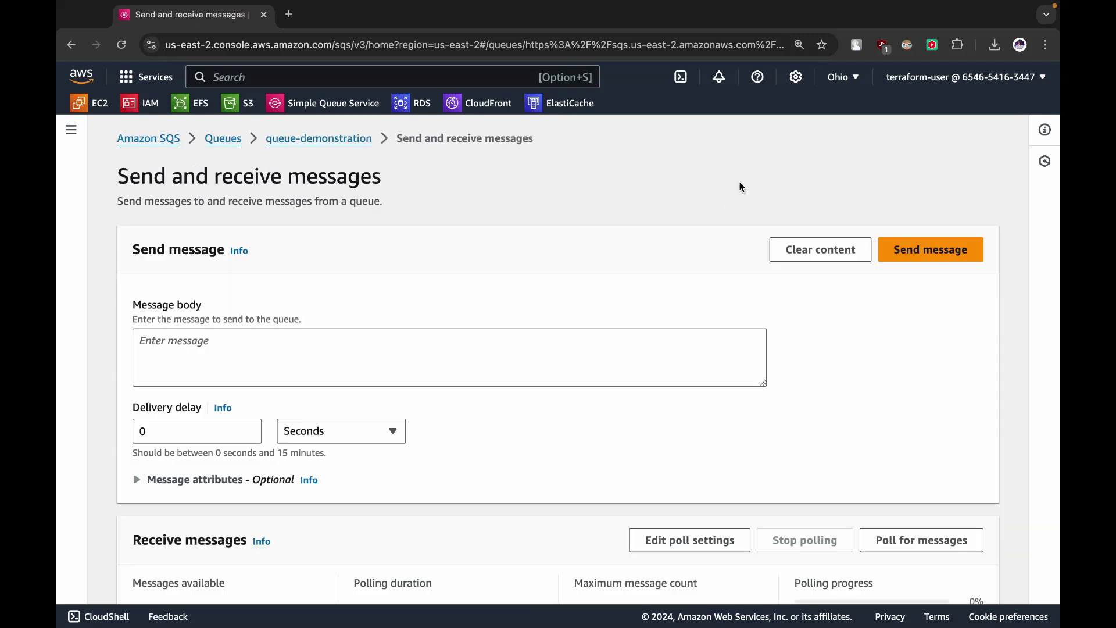
click(442, 354)
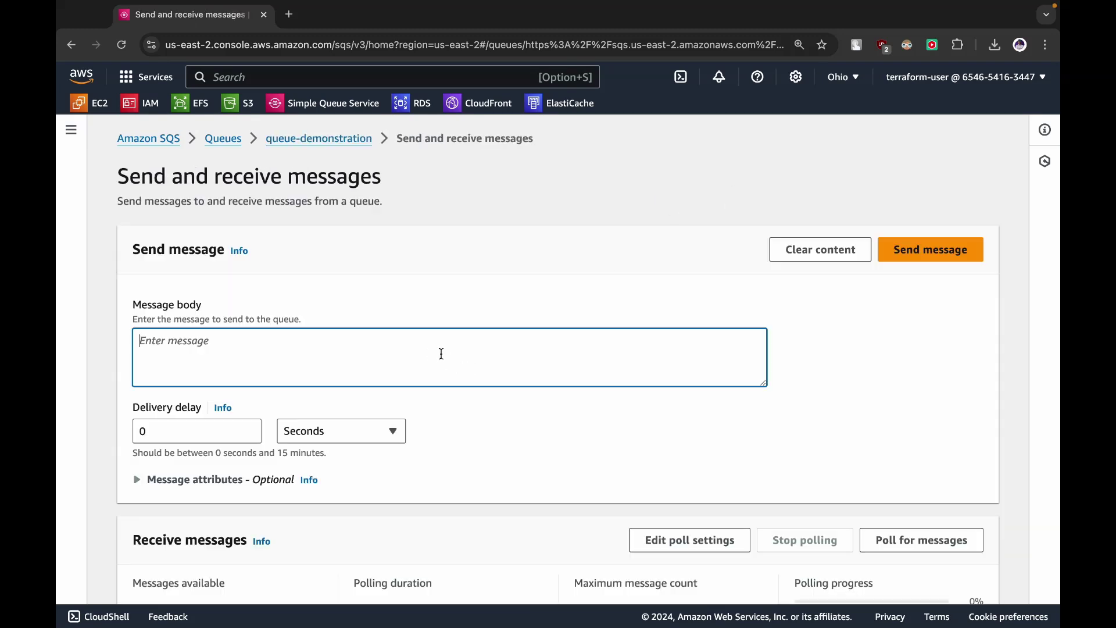
text(Hello this queue works!!)
scroll(654, 353, down, 1)
scroll(653, 351, up, 1)
click(928, 255)
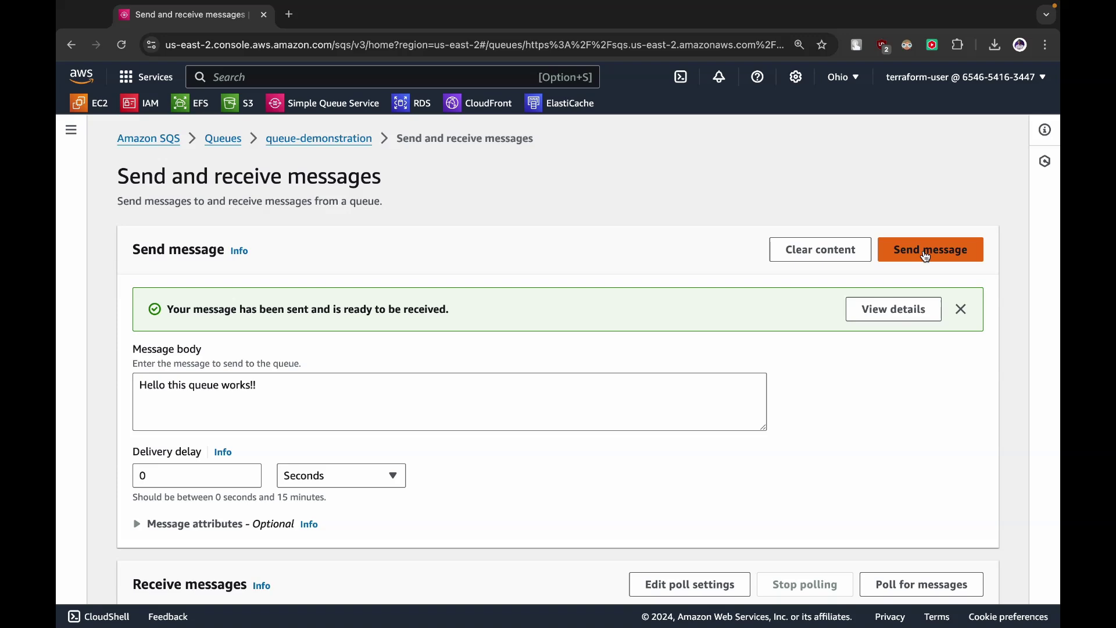
drag(207, 317, 463, 312)
click(463, 312)
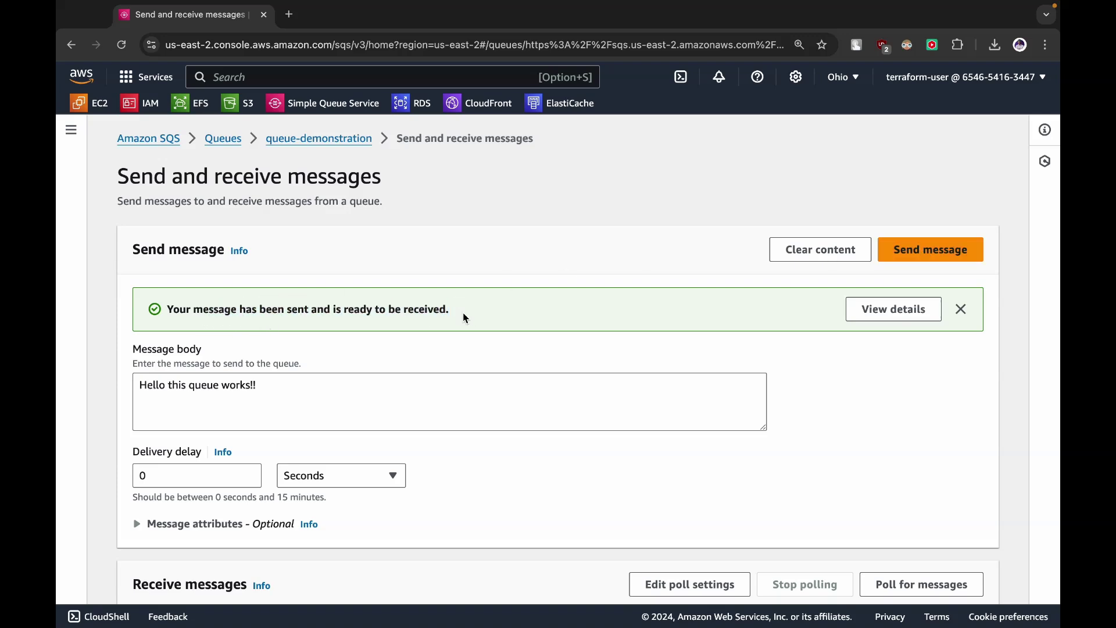
Poll queue-demonstration for messages and bring up the received message list.
scroll(463, 312, down, 3)
click(900, 424)
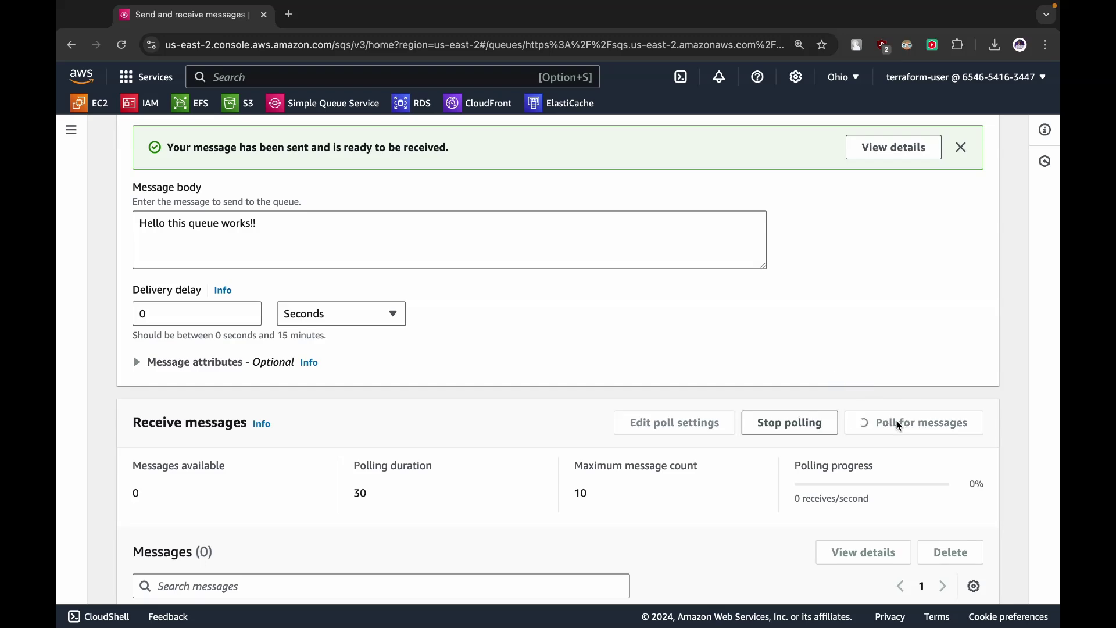
scroll(898, 425, down, 2)
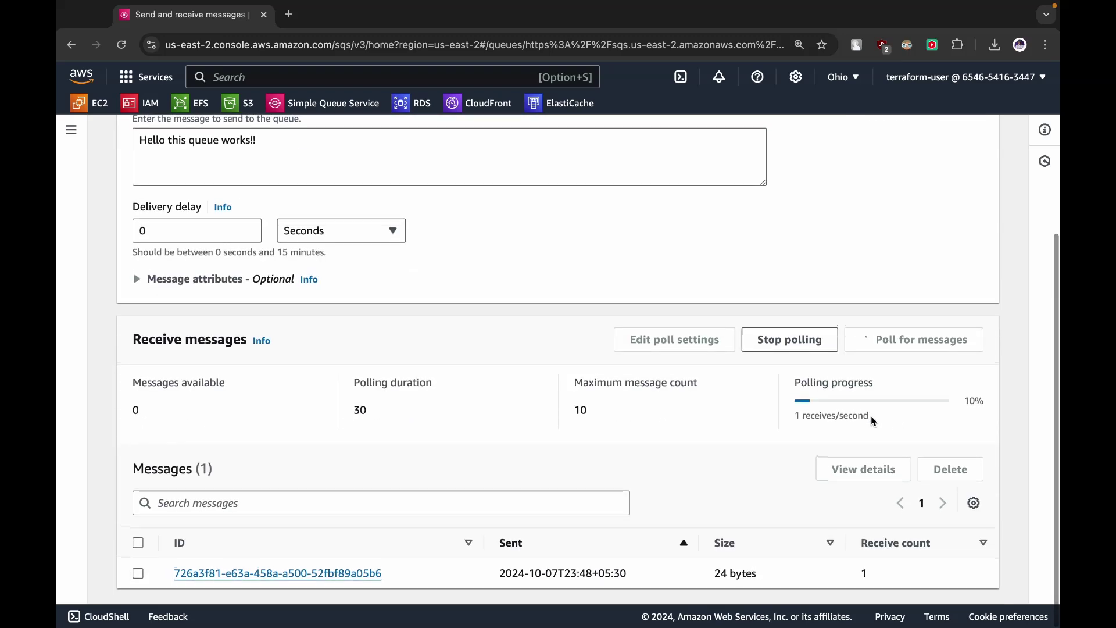
Examine the received message's body, attributes and details, including its first received time, and close it.
click(234, 578)
click(267, 341)
drag(407, 352, 275, 355)
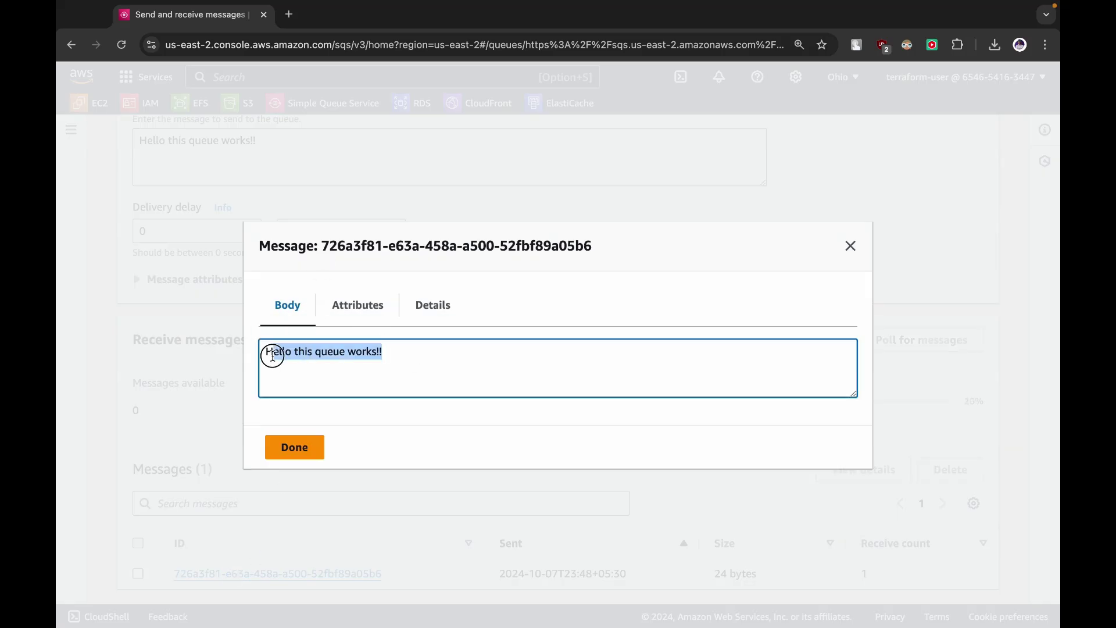
click(342, 310)
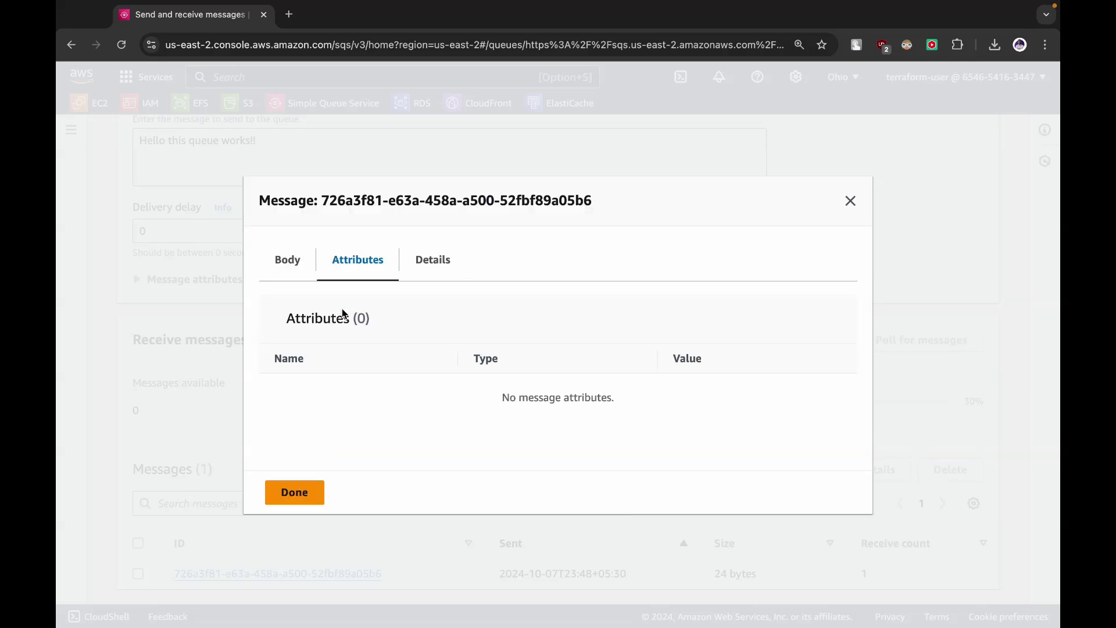
click(429, 267)
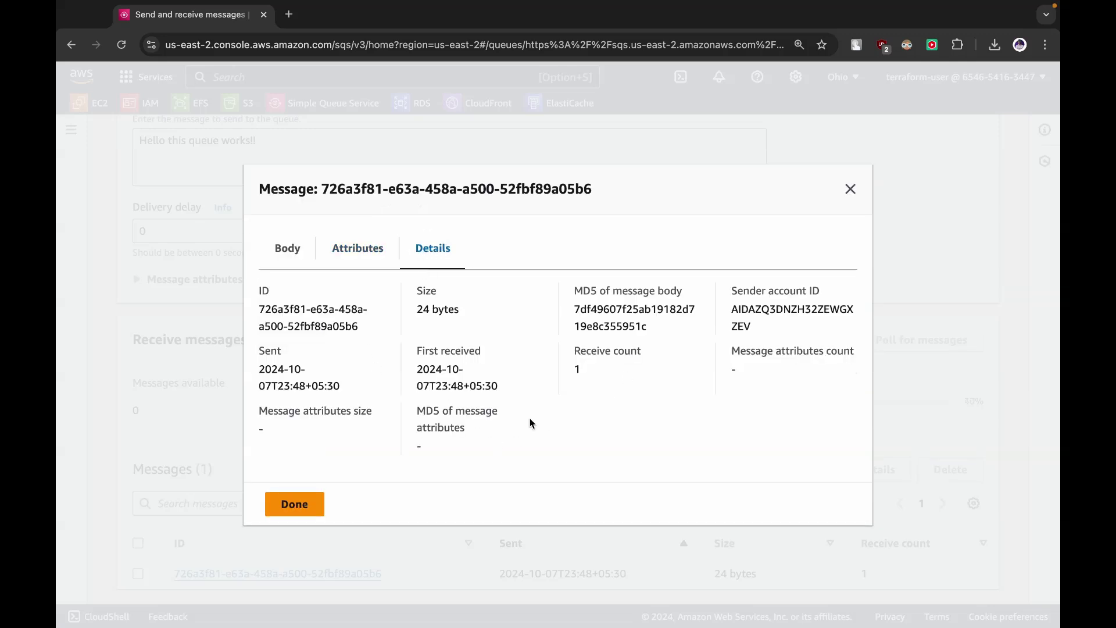
drag(423, 368, 488, 389)
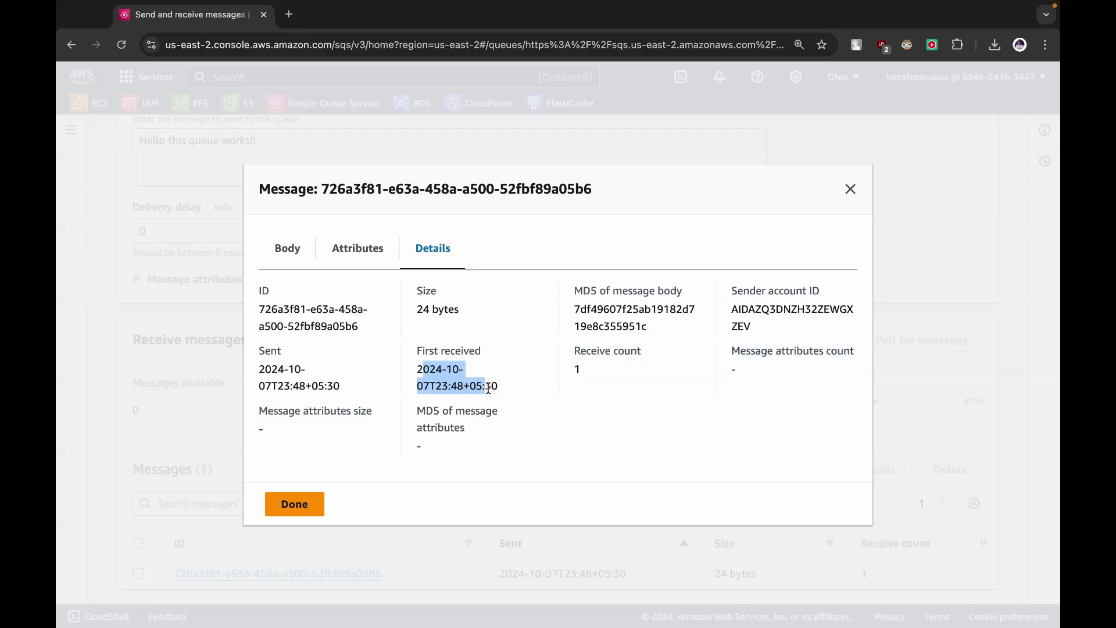
click(309, 502)
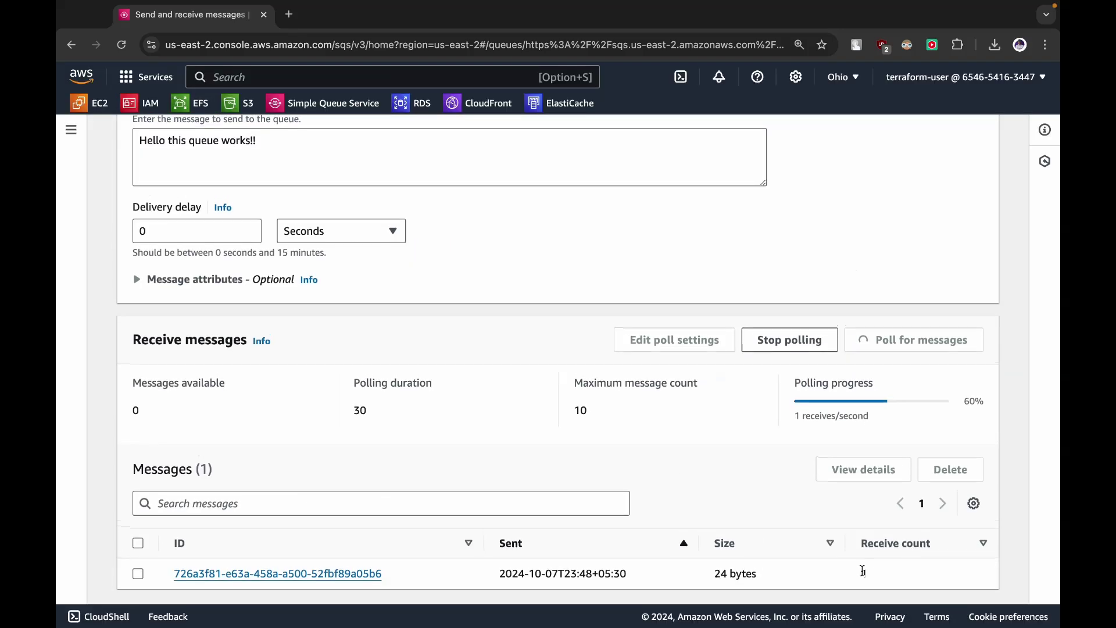
Send the same message again and view the body of the newly received message.
scroll(863, 574, up, 5)
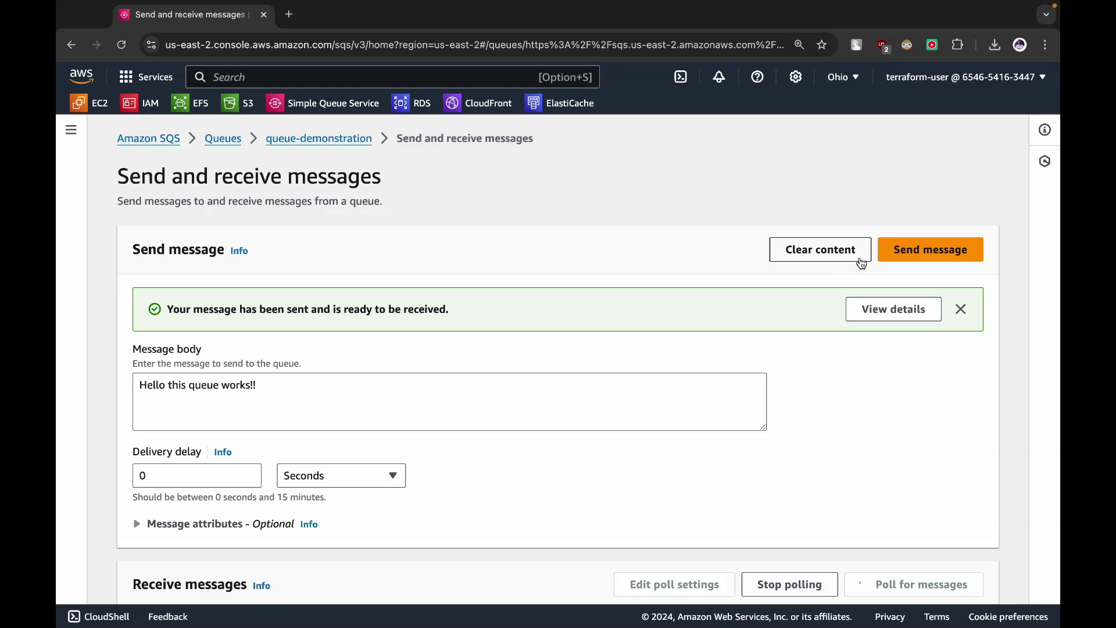
click(898, 252)
scroll(898, 254, down, 5)
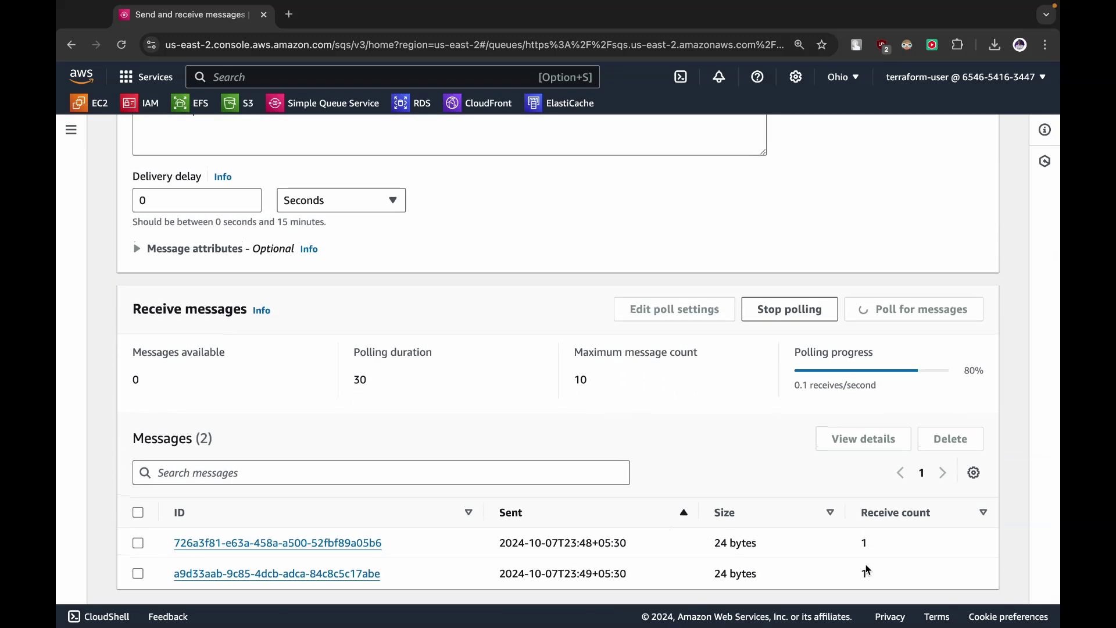
click(245, 575)
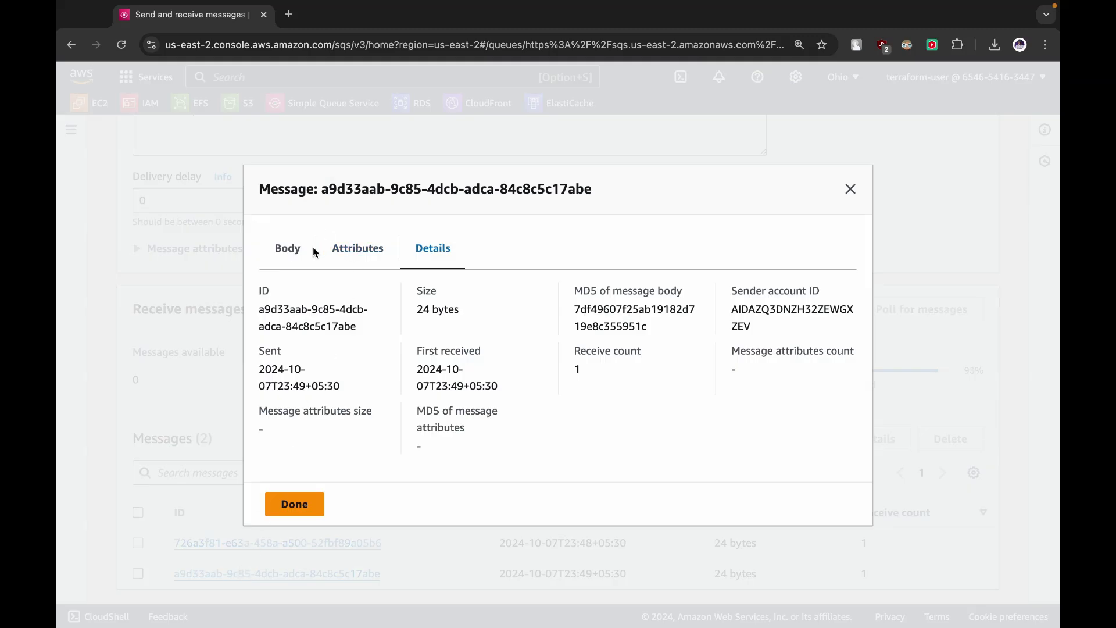
click(289, 248)
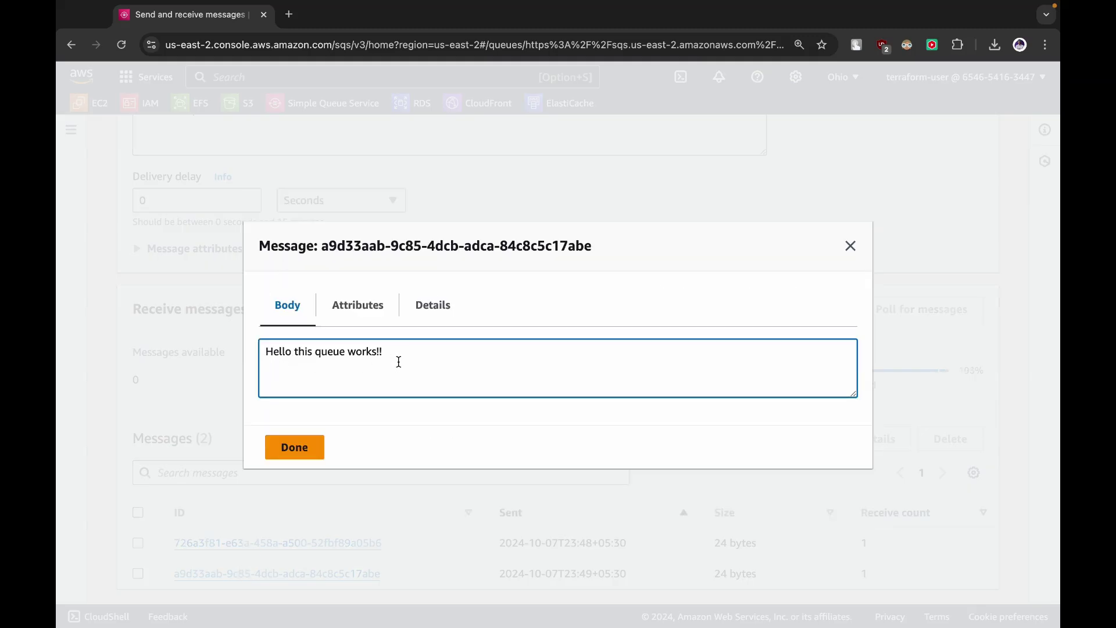
Close the message body and poll queue-demonstration again to check the receive count of its messages.
click(288, 455)
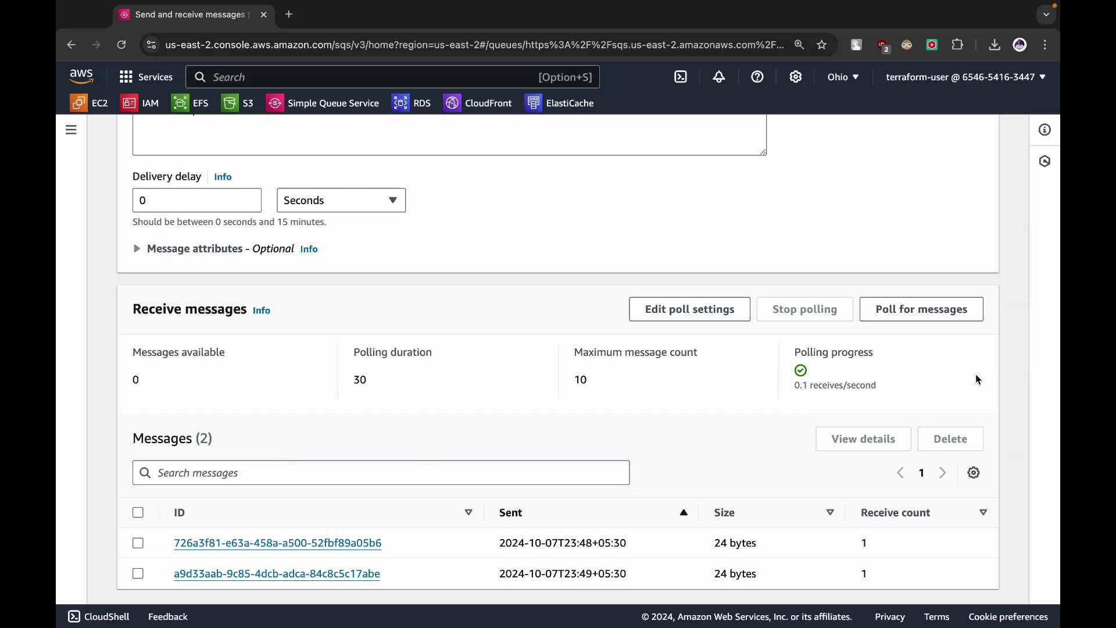
click(913, 311)
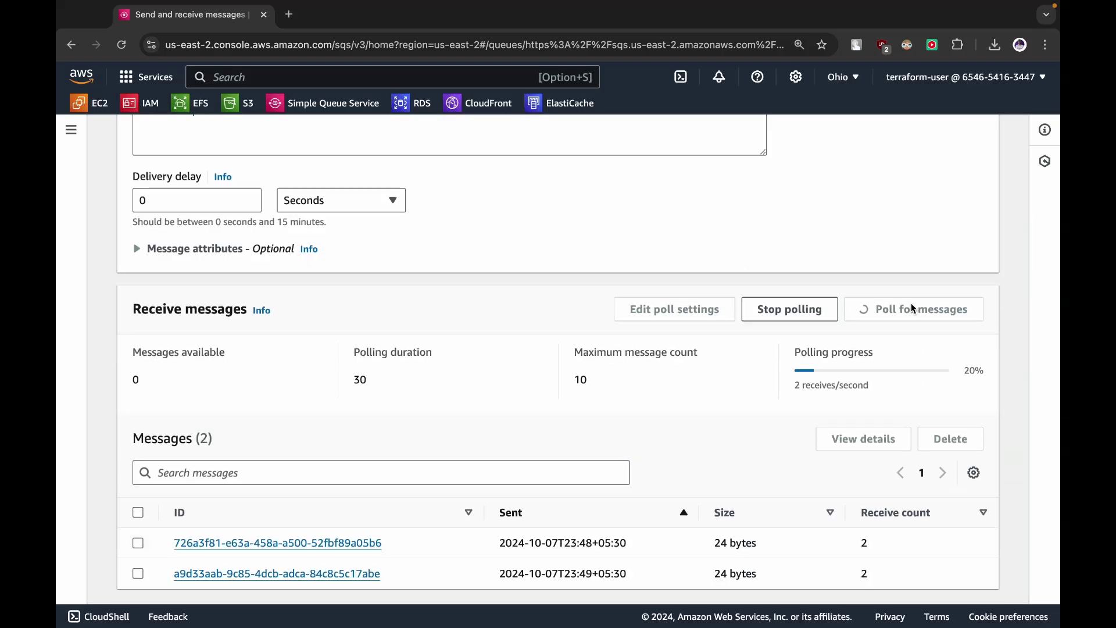
drag(856, 542, 878, 542)
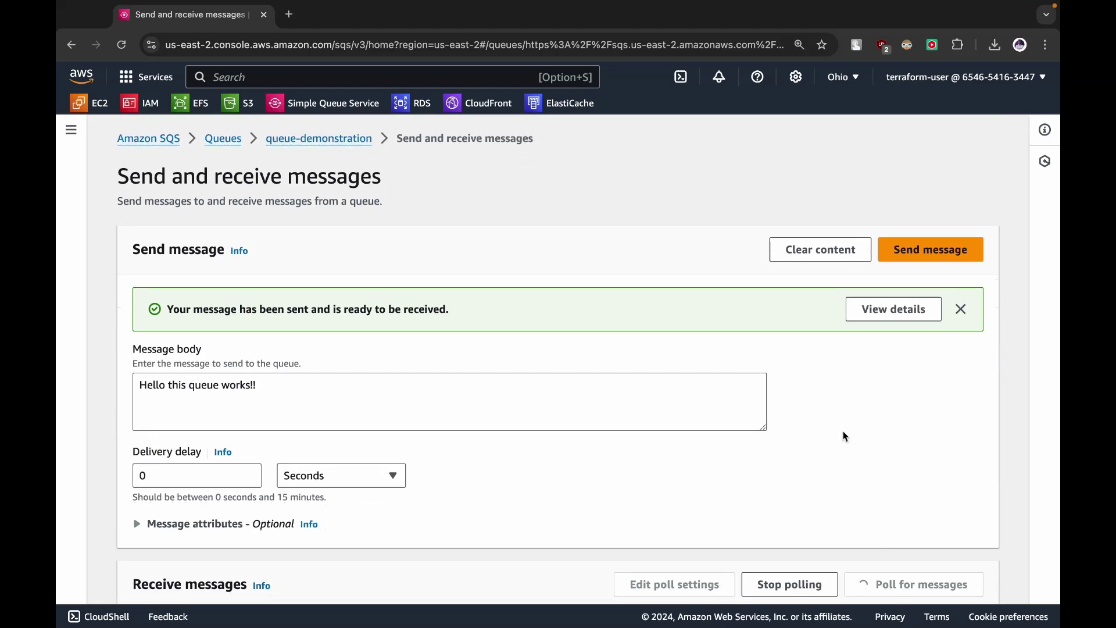
Delete all received messages from queue-demonstration and dismiss the deletion notice.
scroll(843, 431, down, 5)
click(139, 514)
click(937, 441)
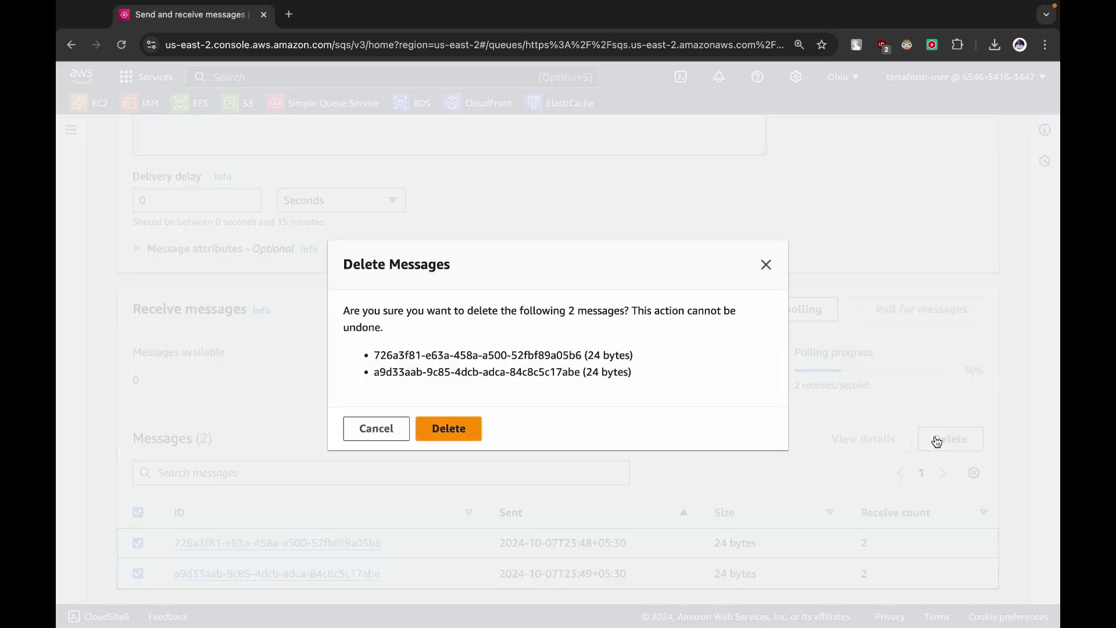
click(428, 431)
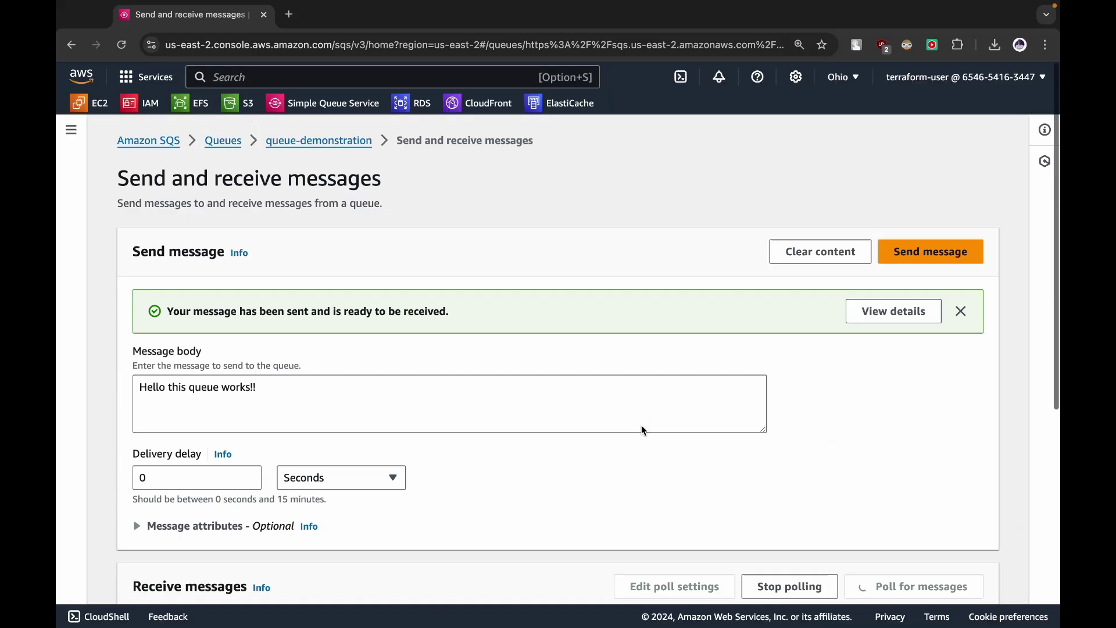
scroll(651, 428, down, 5)
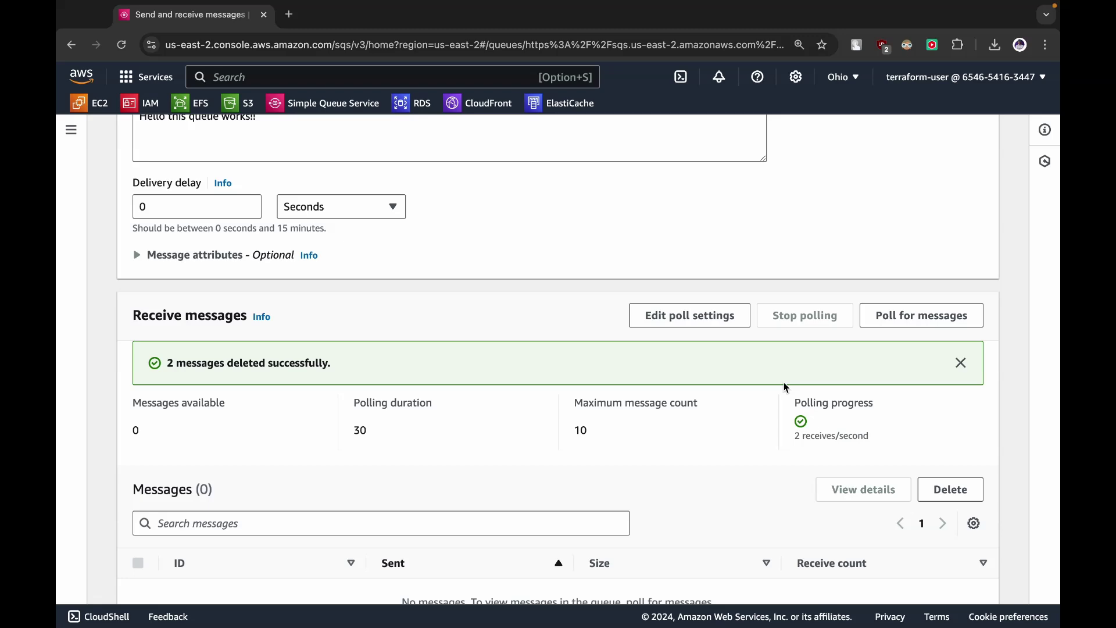
click(959, 279)
Send the message "Hello this queue works!!" again and poll queue-demonstration to receive it.
scroll(550, 278, up, 5)
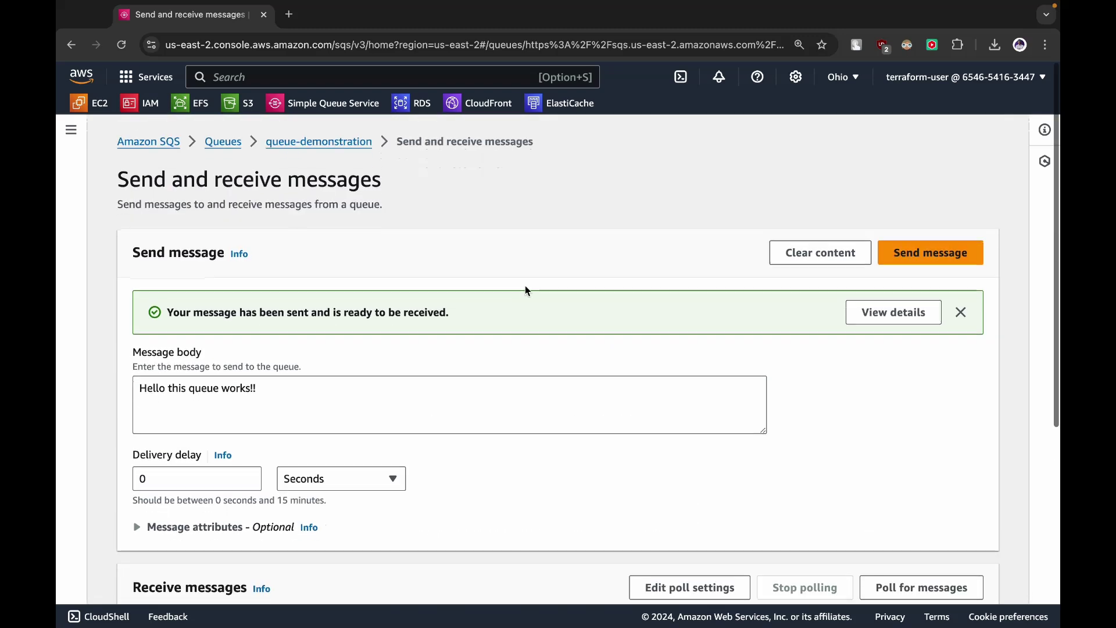
click(922, 248)
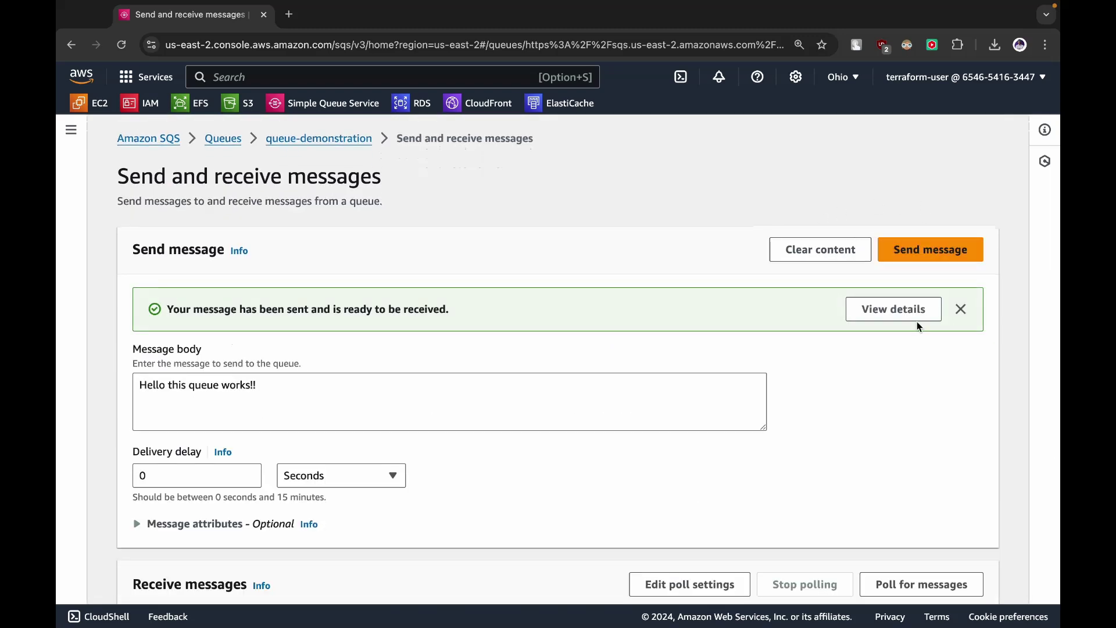
scroll(916, 322, down, 5)
click(912, 285)
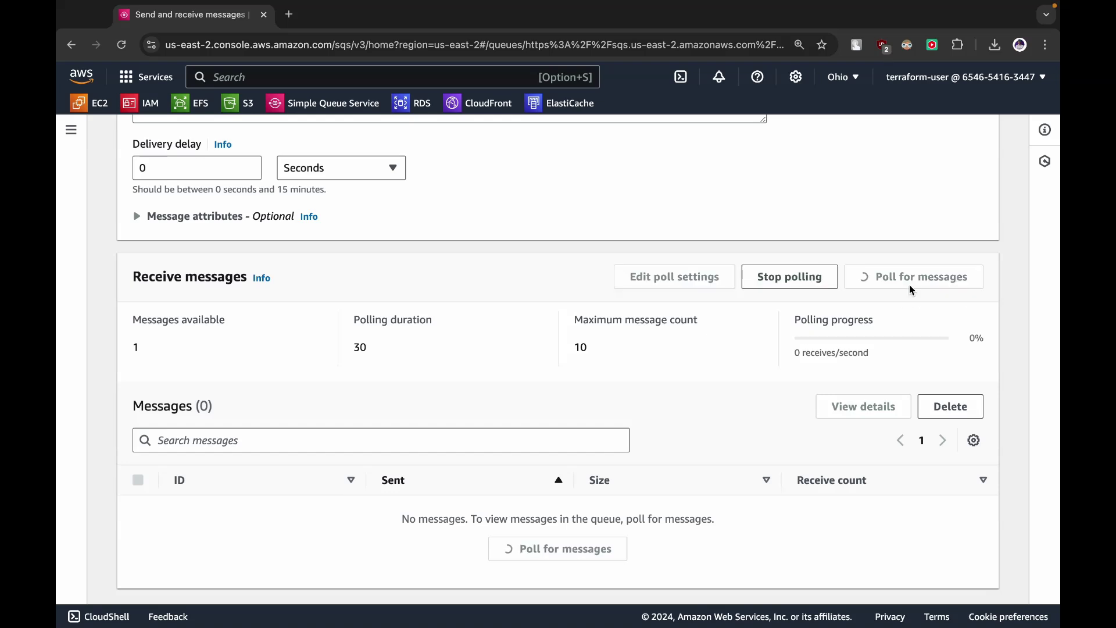
drag(885, 575, 232, 563)
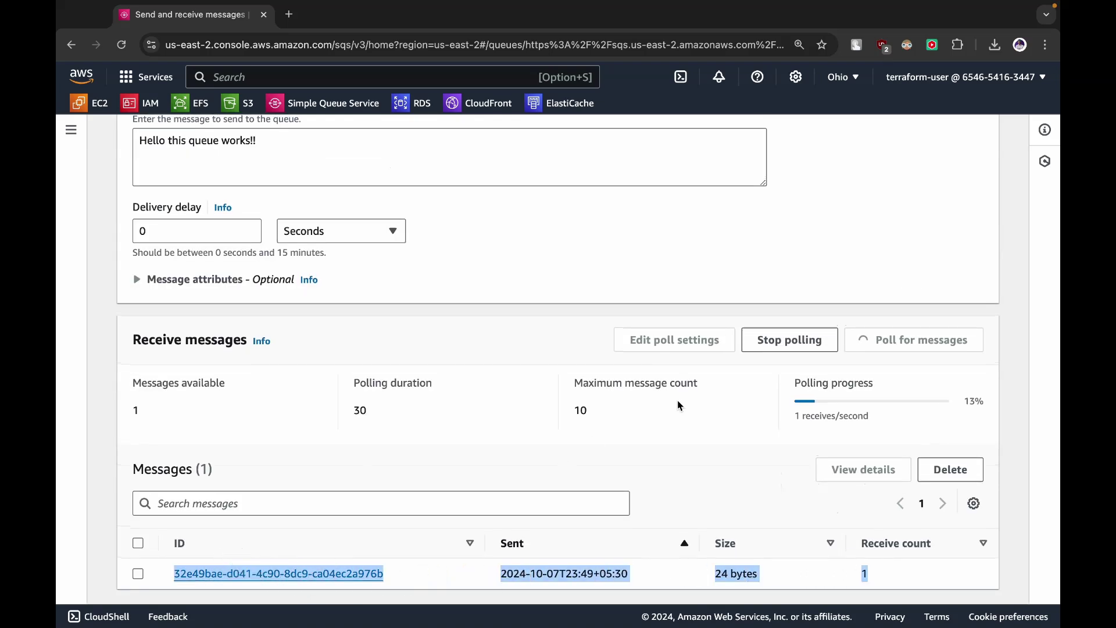
Send the same message to queue-demonstration several more times in a row and review the received message list.
scroll(784, 306, up, 5)
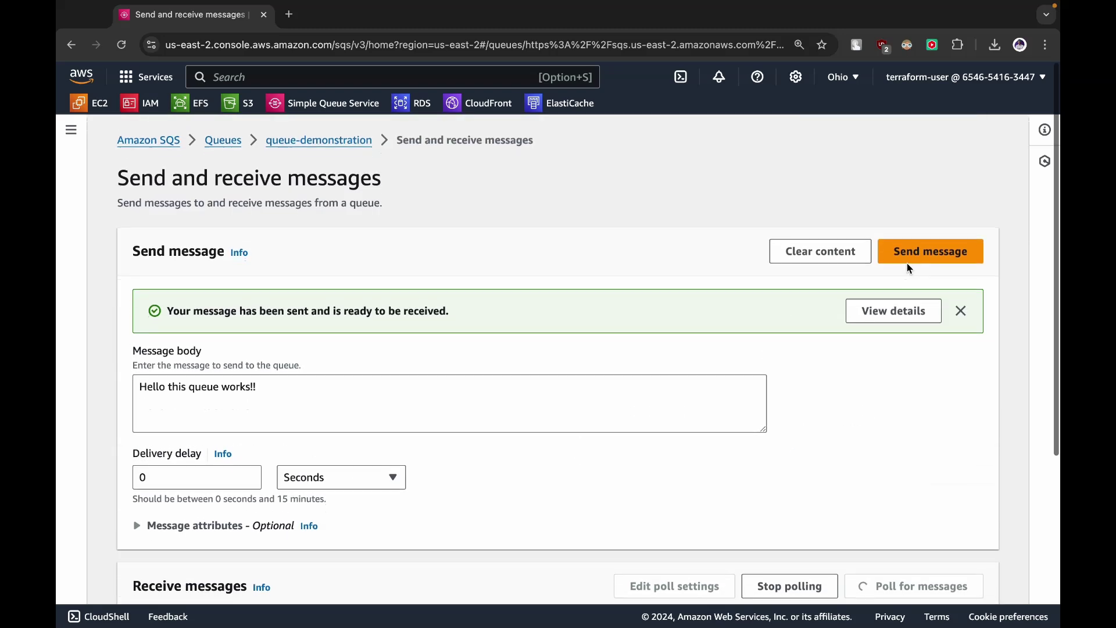
click(909, 258)
click(910, 259)
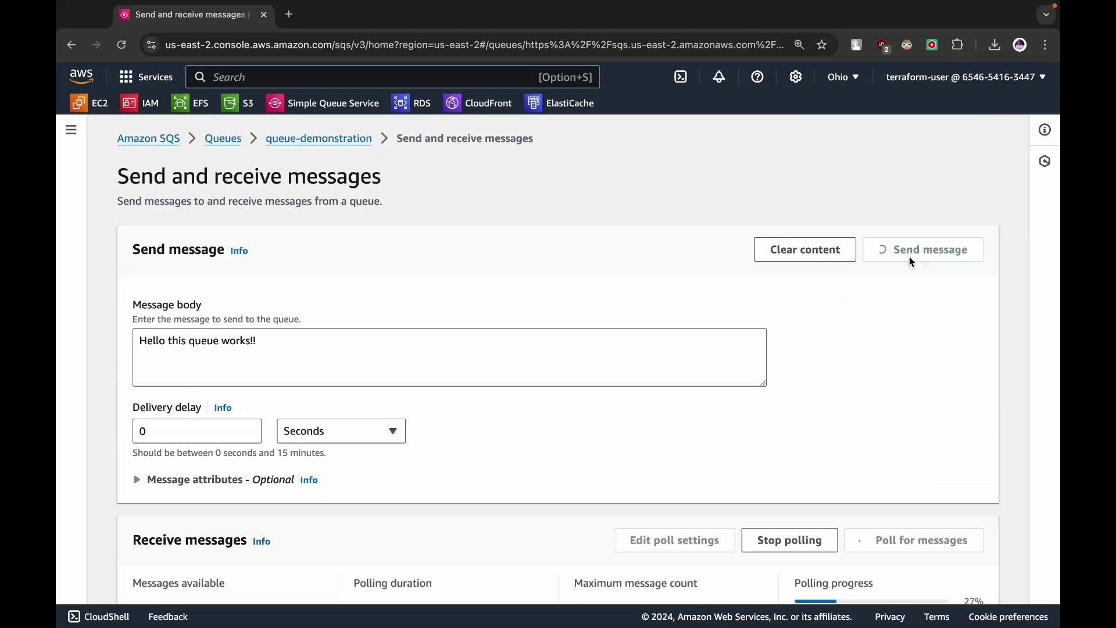
click(912, 258)
click(910, 259)
scroll(879, 361, down, 4)
scroll(879, 361, down, 2)
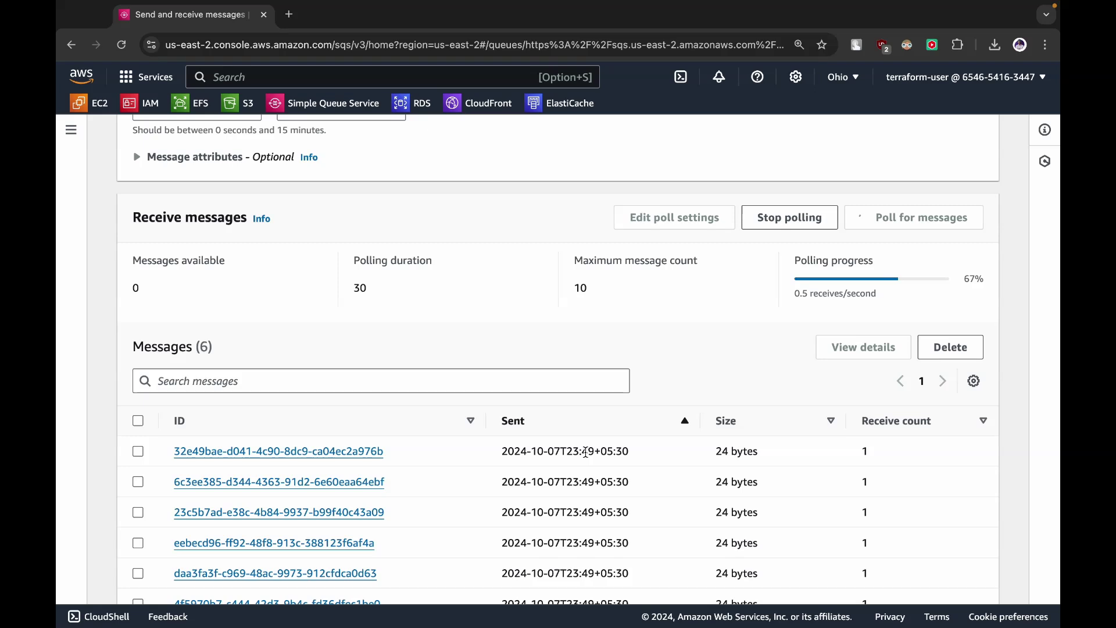
scroll(493, 492, down, 1)
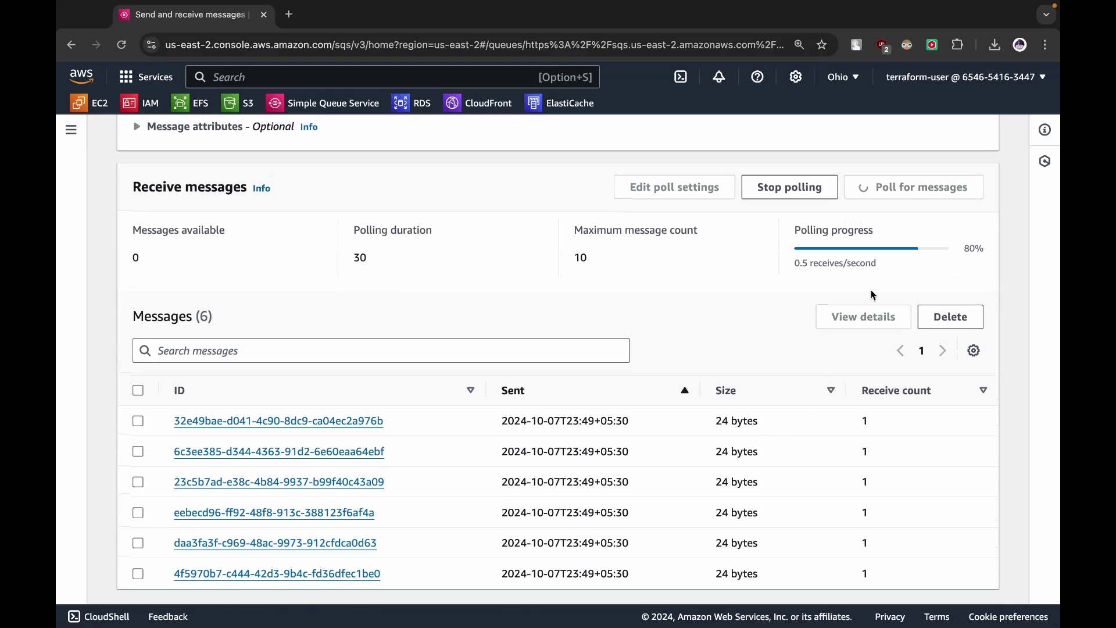
Stop the current polling and poll again to check the receive count of the listed messages.
click(781, 187)
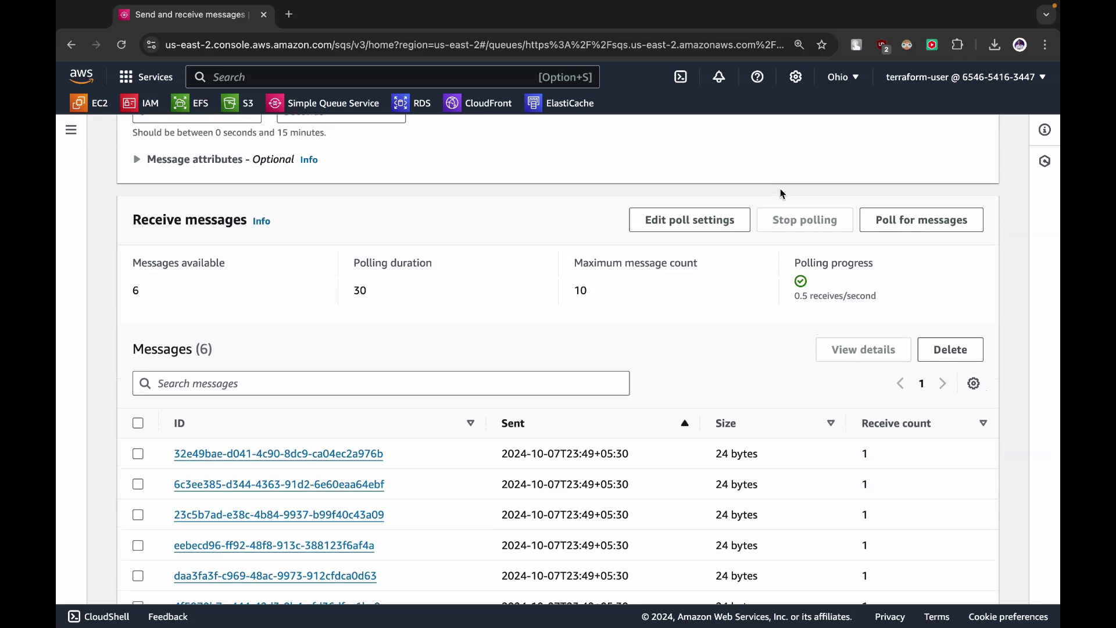
scroll(835, 308, down, 2)
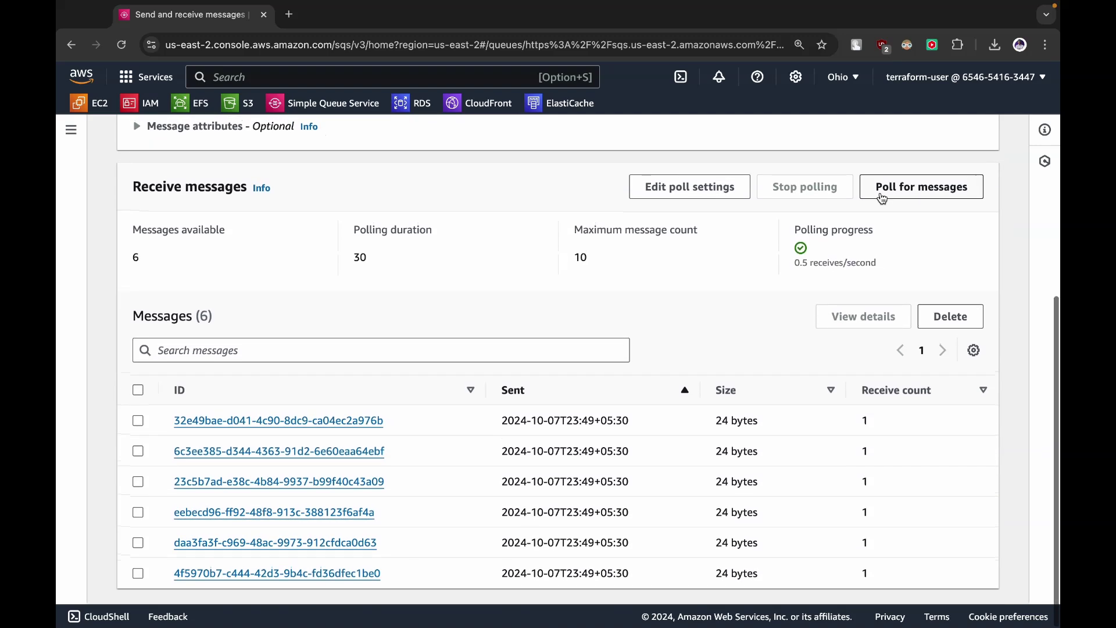
click(881, 191)
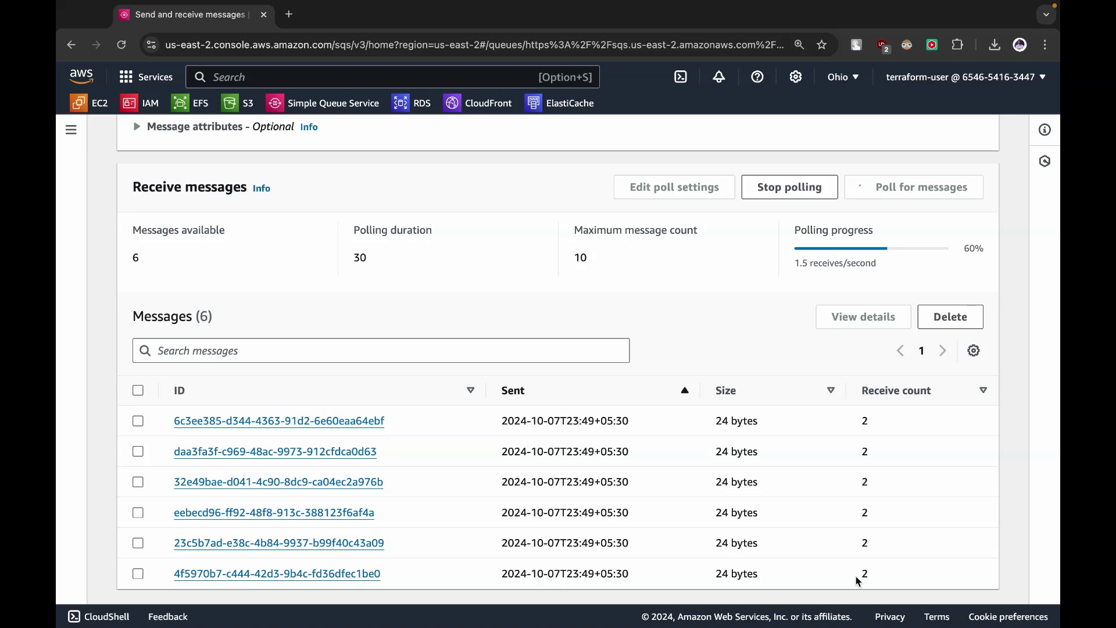
Go back to the list of queues, refresh it and check queue-demonstration's available and in-flight messages.
scroll(859, 581, up, 7)
click(296, 140)
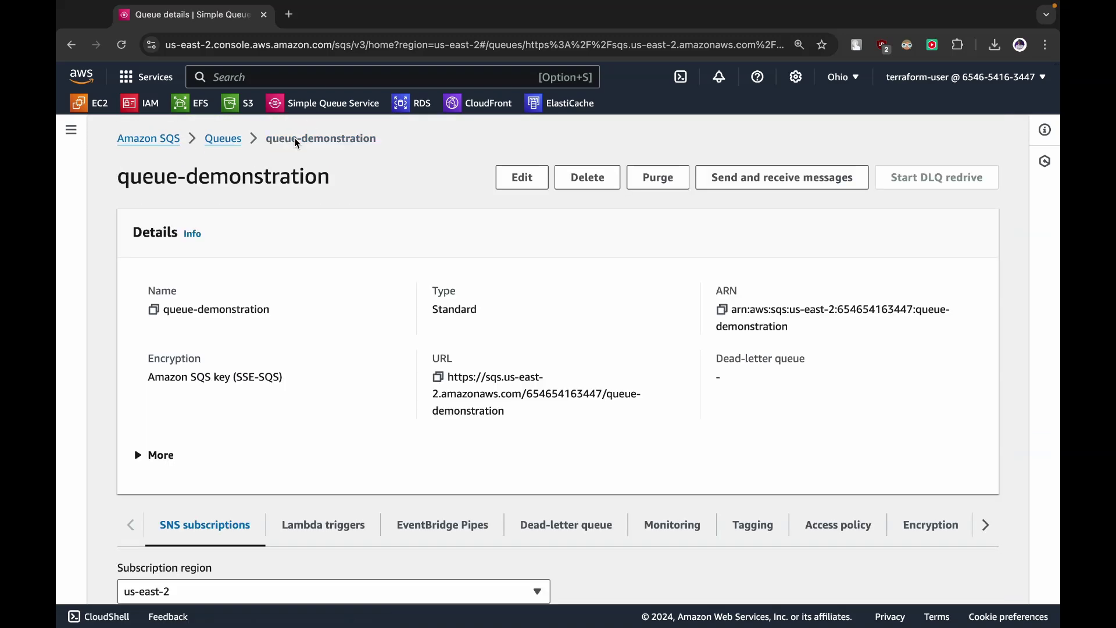
click(235, 142)
click(462, 186)
drag(571, 287, 751, 293)
click(705, 387)
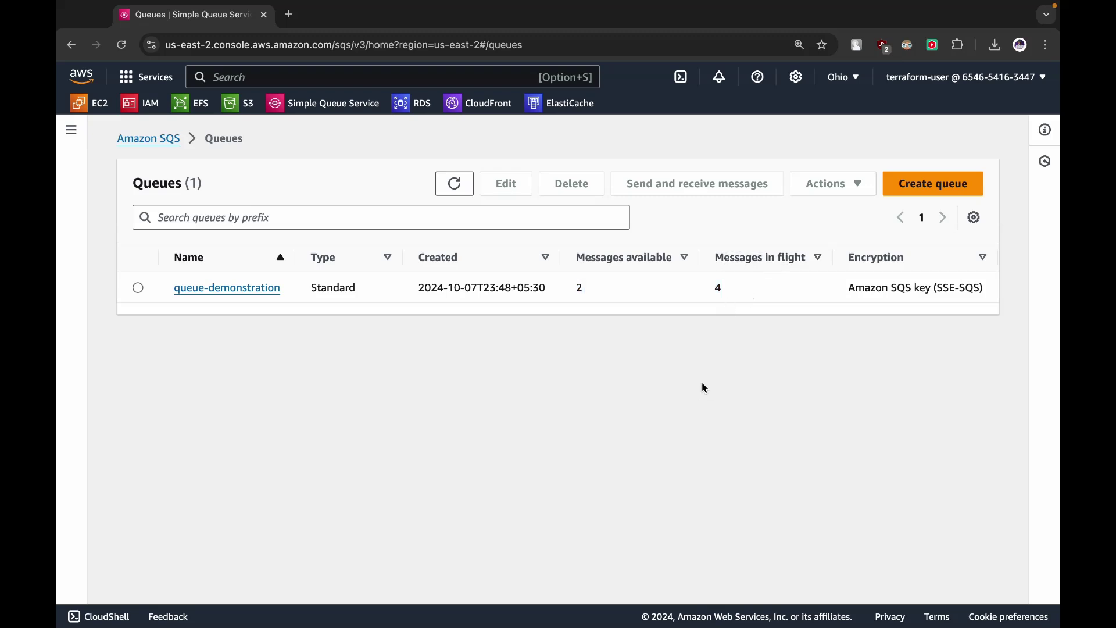
Reopen queue-demonstration's send and receive page and poll for messages to check their receive counts.
click(253, 296)
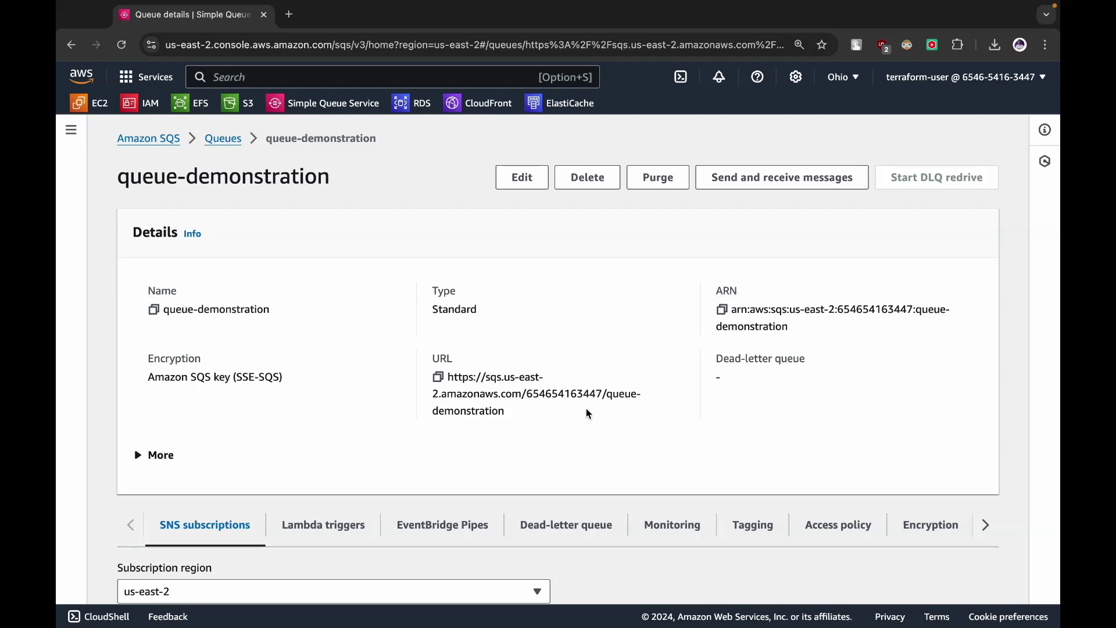
scroll(510, 355, down, 4)
scroll(509, 351, up, 5)
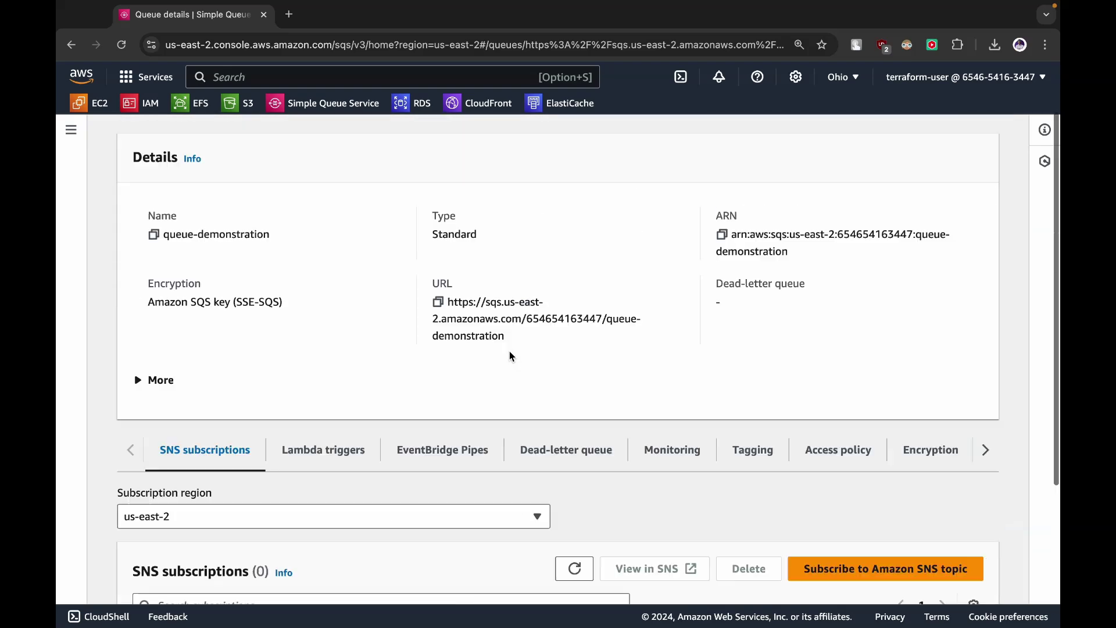
click(781, 178)
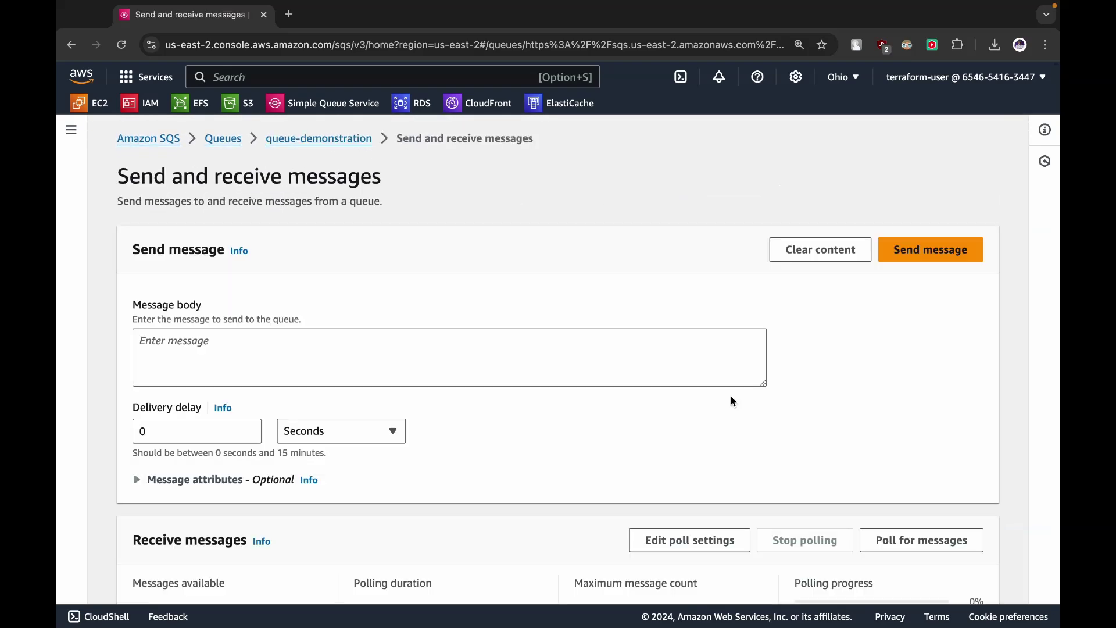
scroll(731, 397, down, 5)
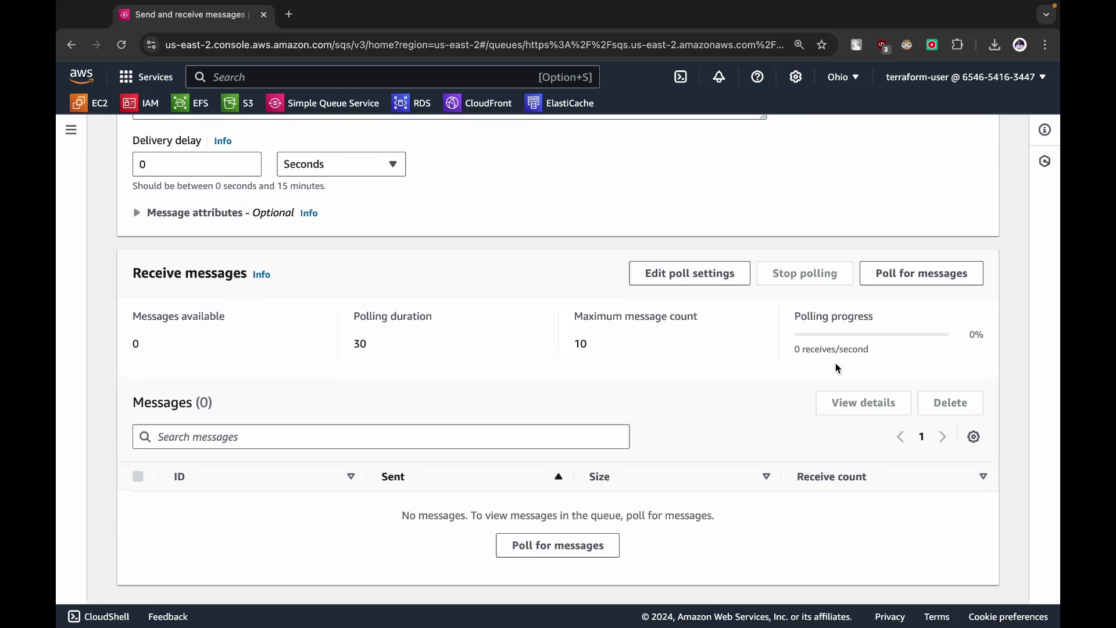
click(885, 288)
scroll(872, 465, down, 1)
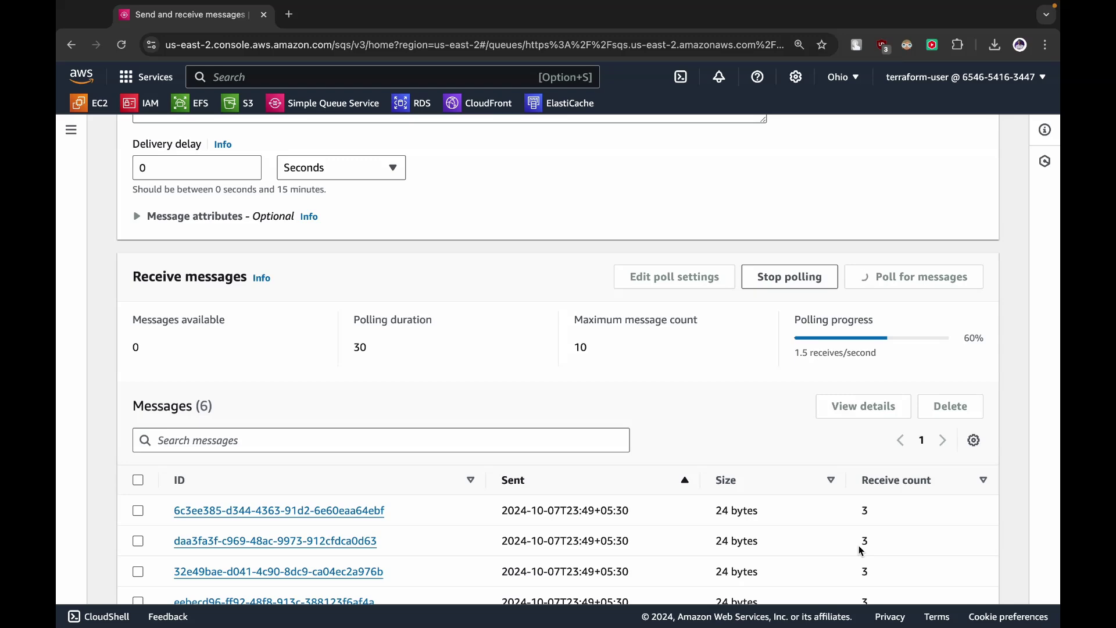
scroll(860, 538, down, 1)
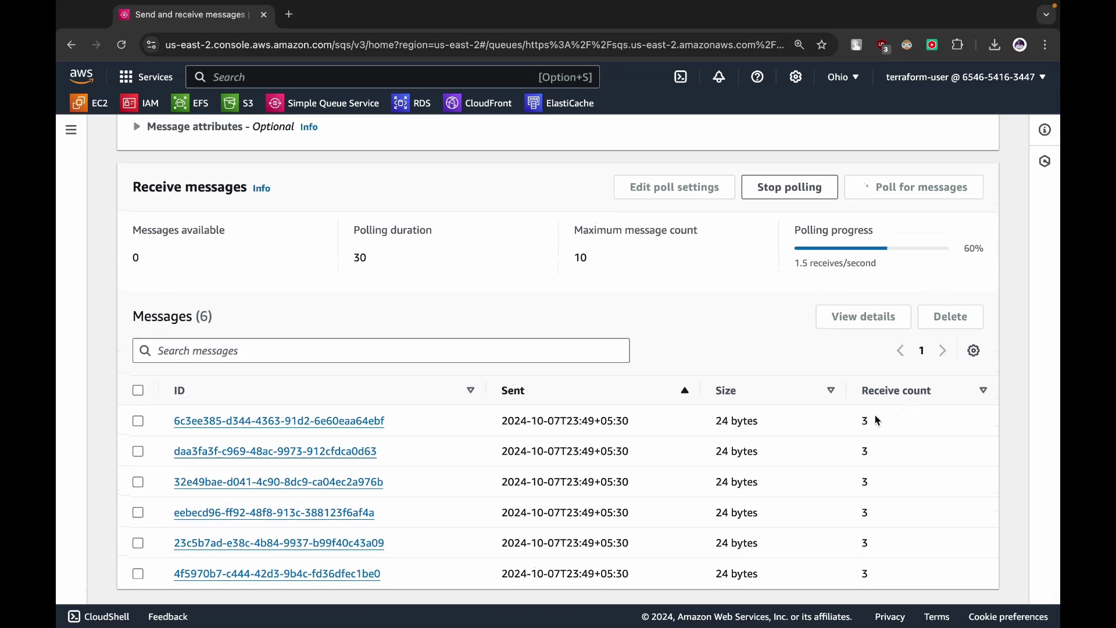
Purge queue-demonstration from the list of queues, confirming with the word "purge".
scroll(875, 416, up, 5)
scroll(558, 291, down, 1)
click(218, 138)
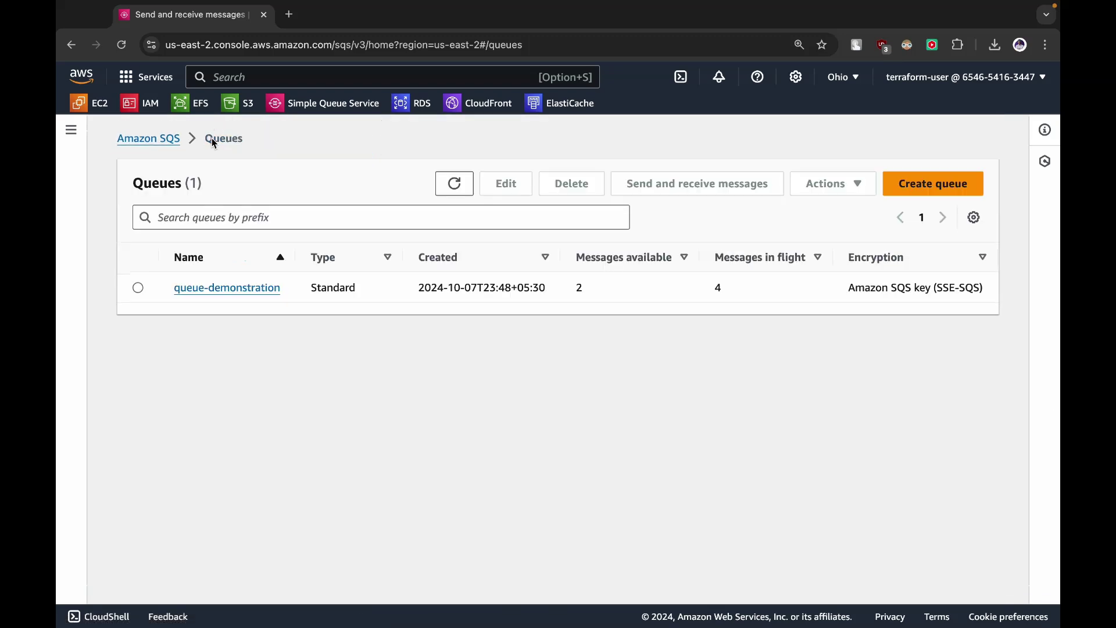
click(138, 287)
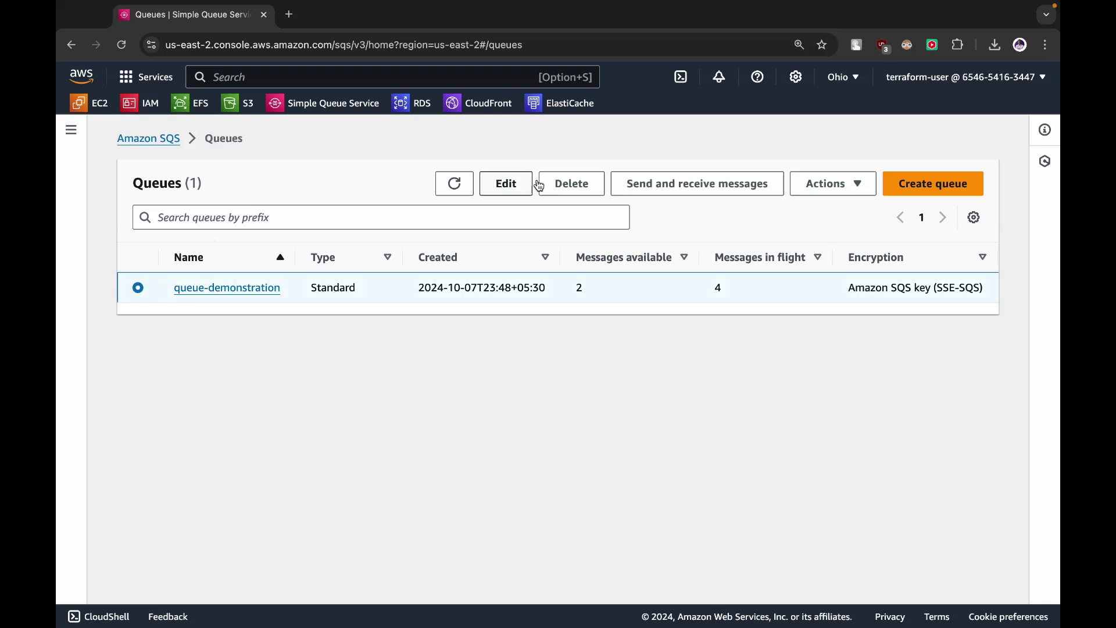
click(819, 195)
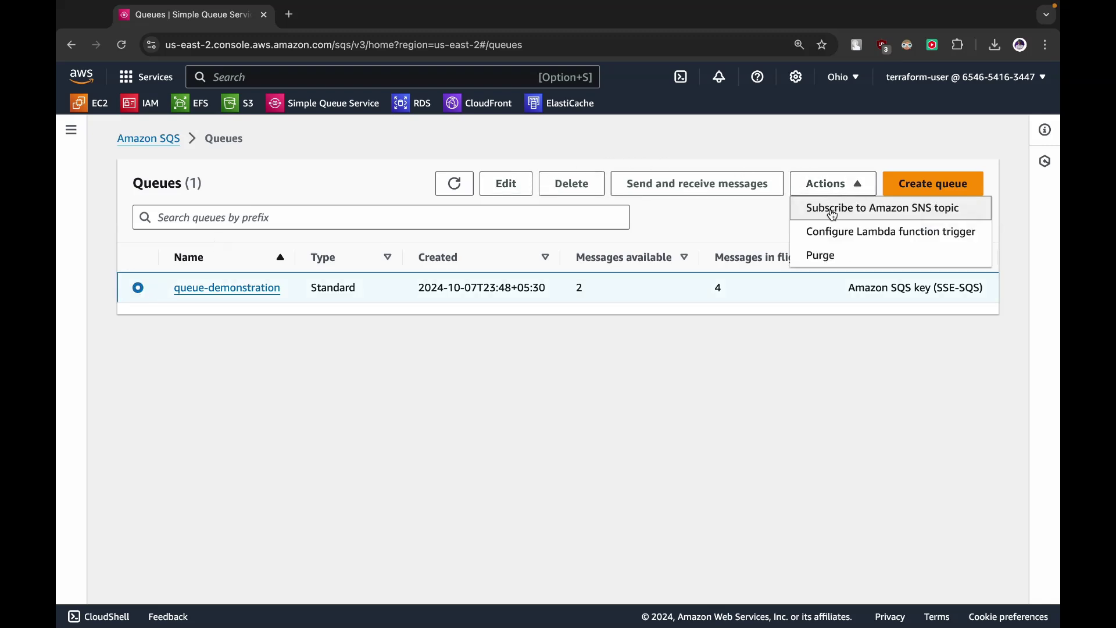
click(830, 261)
click(356, 398)
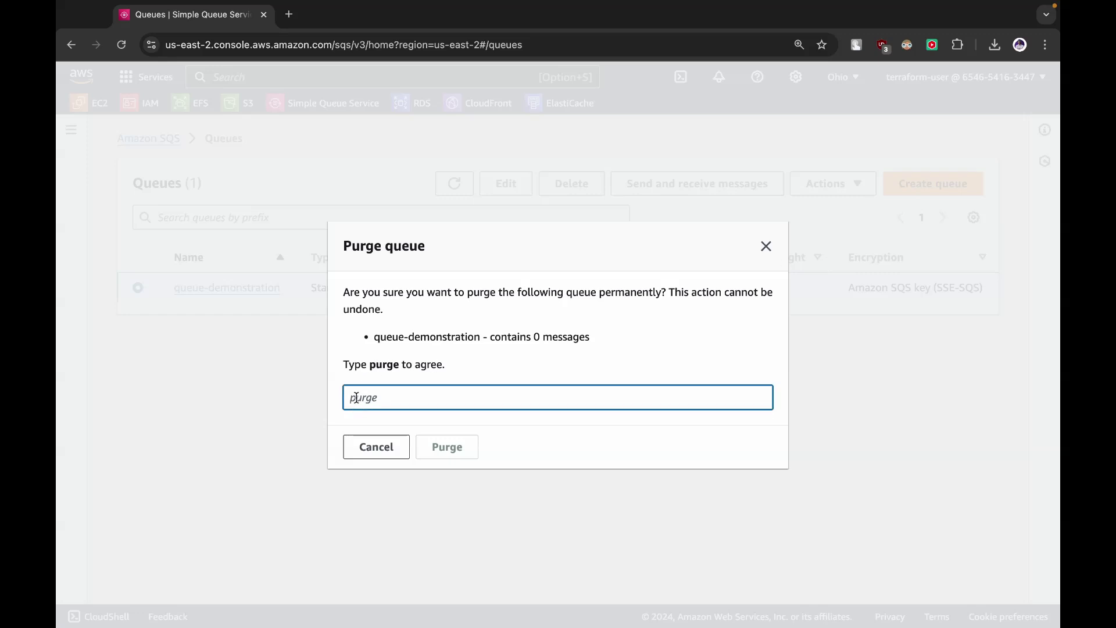
text(purge)
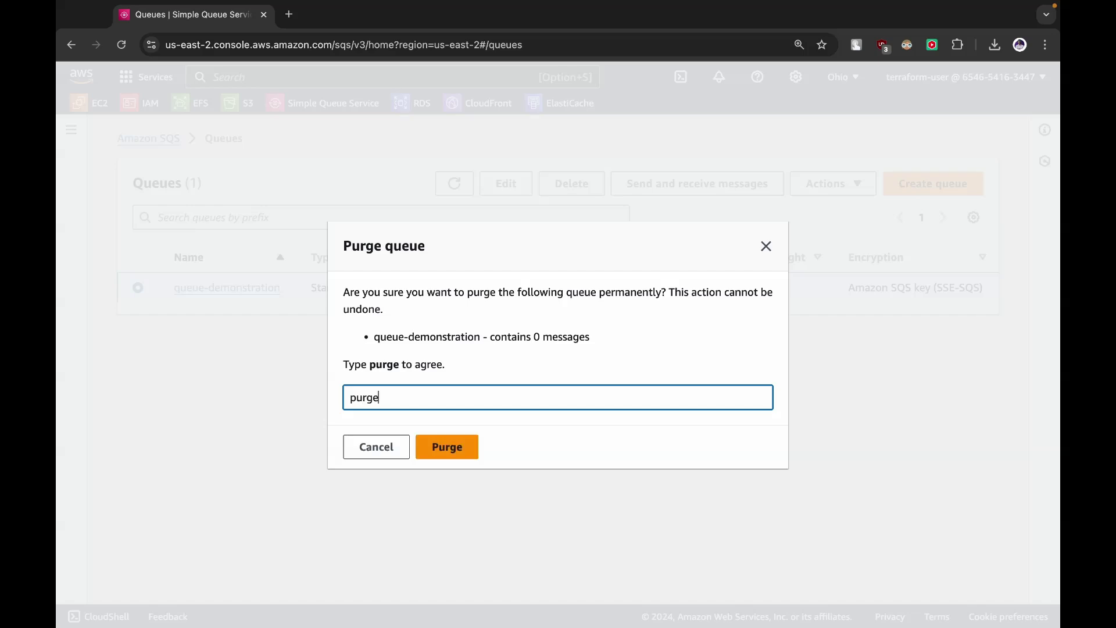
click(457, 452)
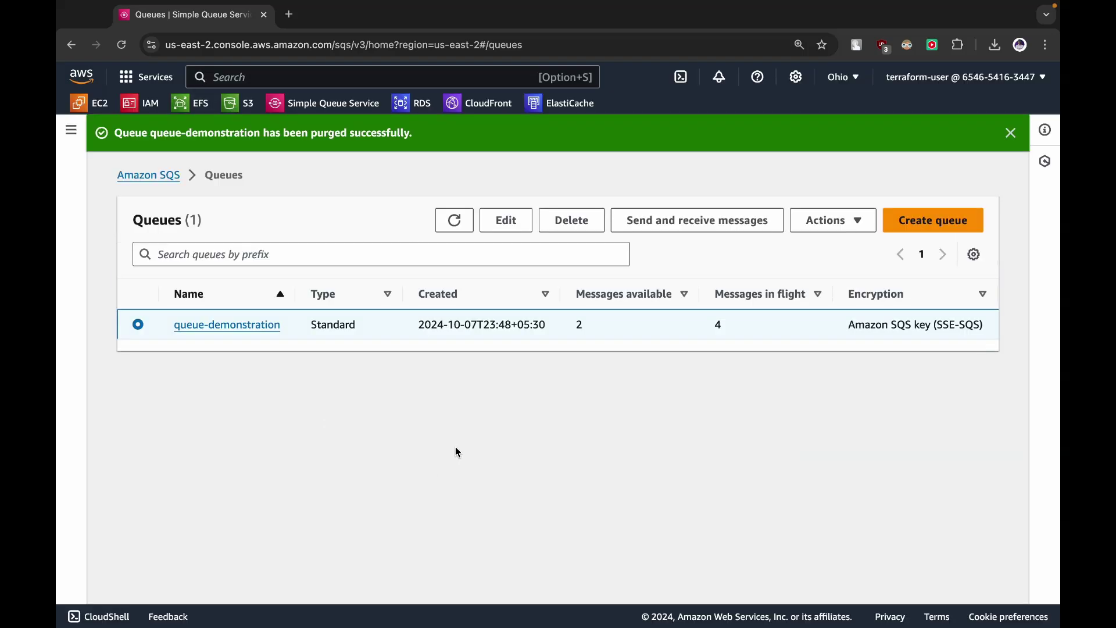
Open the send and receive page of the purged queue-demonstration and check it for available messages.
click(245, 327)
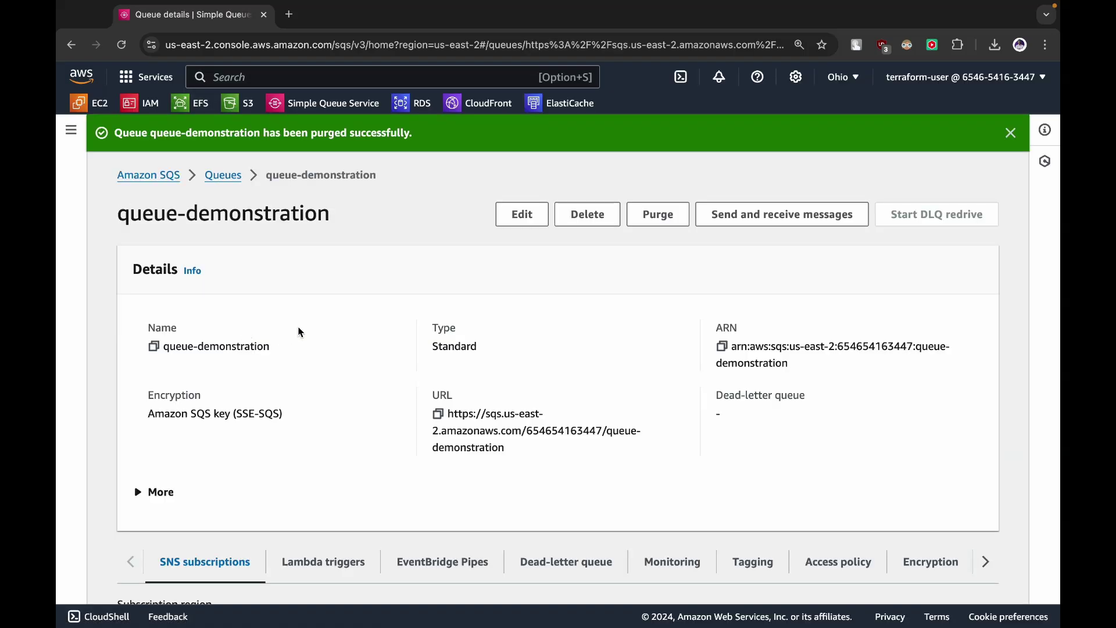
click(782, 214)
scroll(734, 372, down, 5)
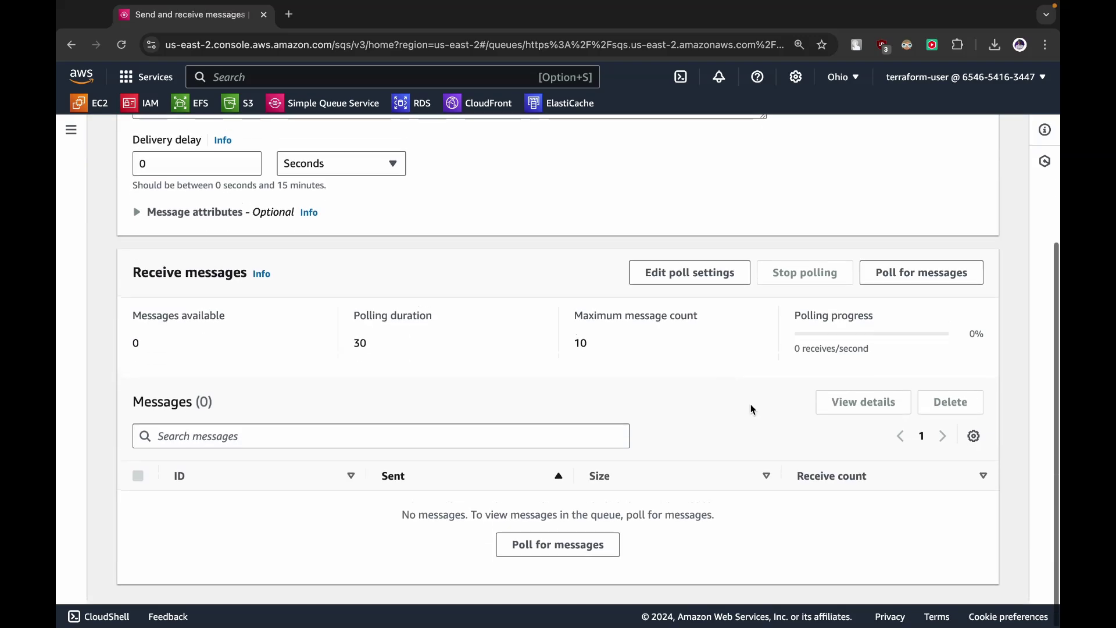
scroll(577, 524, up, 5)
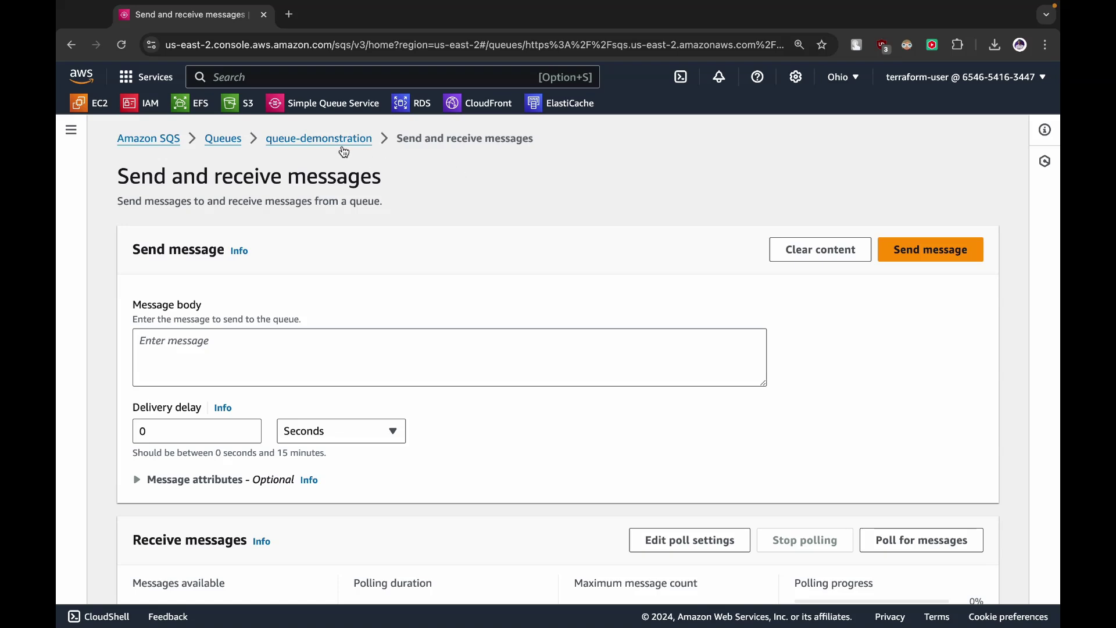
Return to the list of queues and refresh queue-demonstration's message counts.
click(334, 139)
click(216, 143)
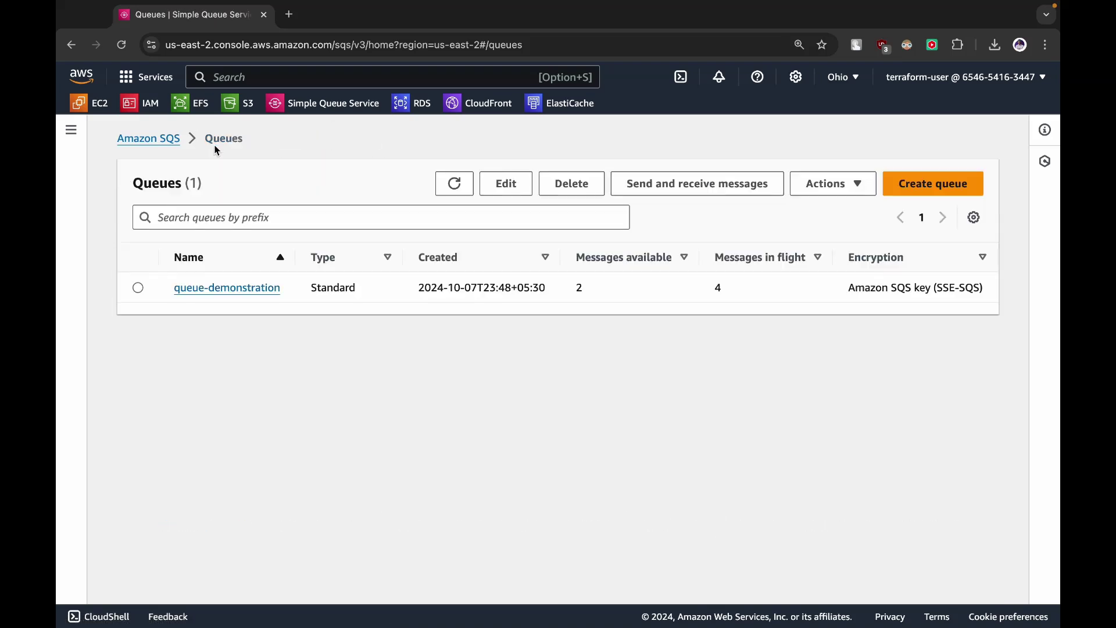
click(463, 194)
Delete queue-demonstration permanently, confirming with the word "confirm".
click(138, 289)
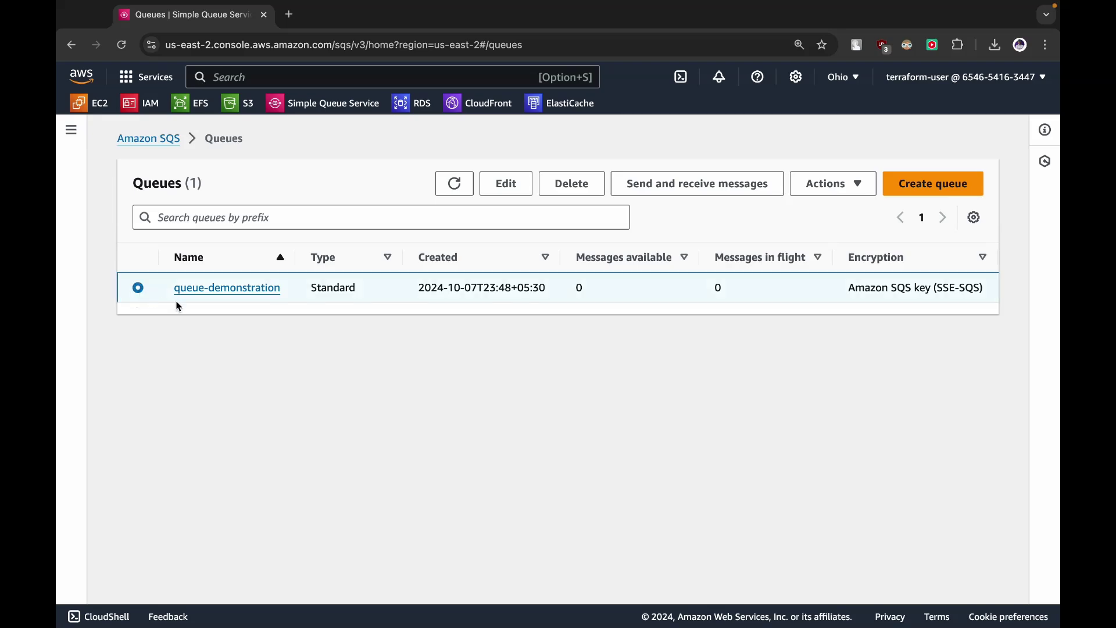
click(557, 194)
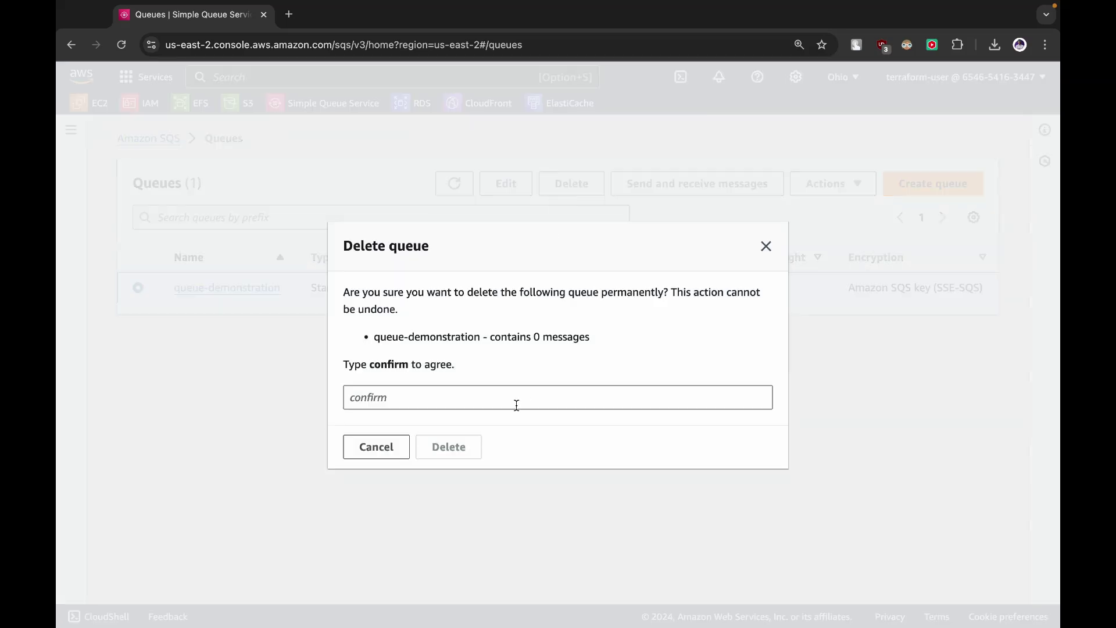
click(427, 394)
text(confirm)
key(BackSpace)
key(BackSpace)
key(BackSpace)
text(firm)
click(445, 443)
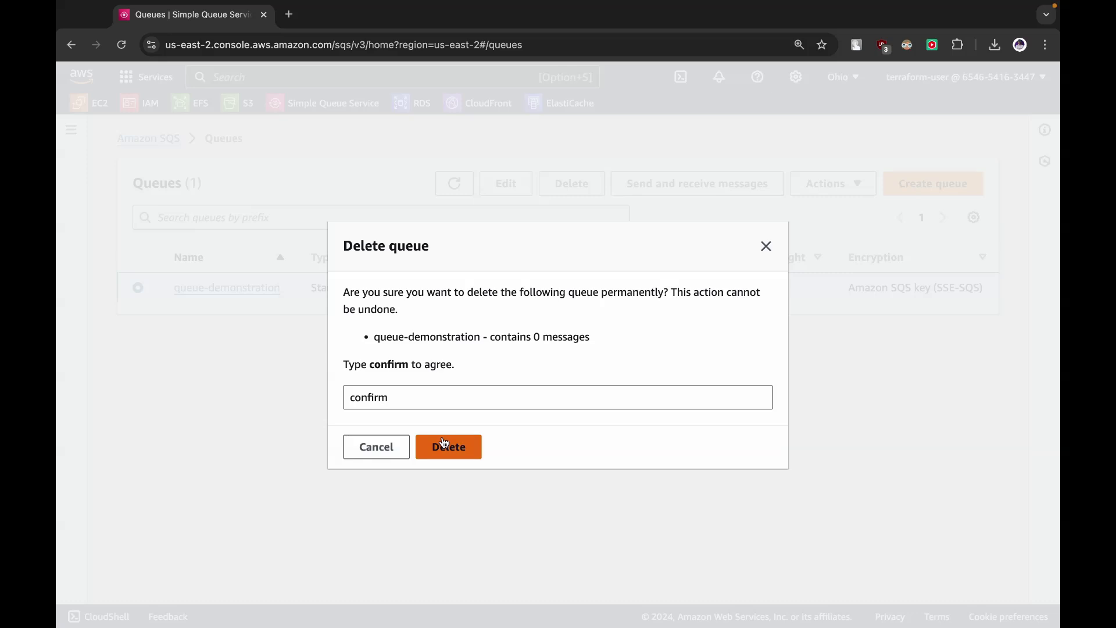